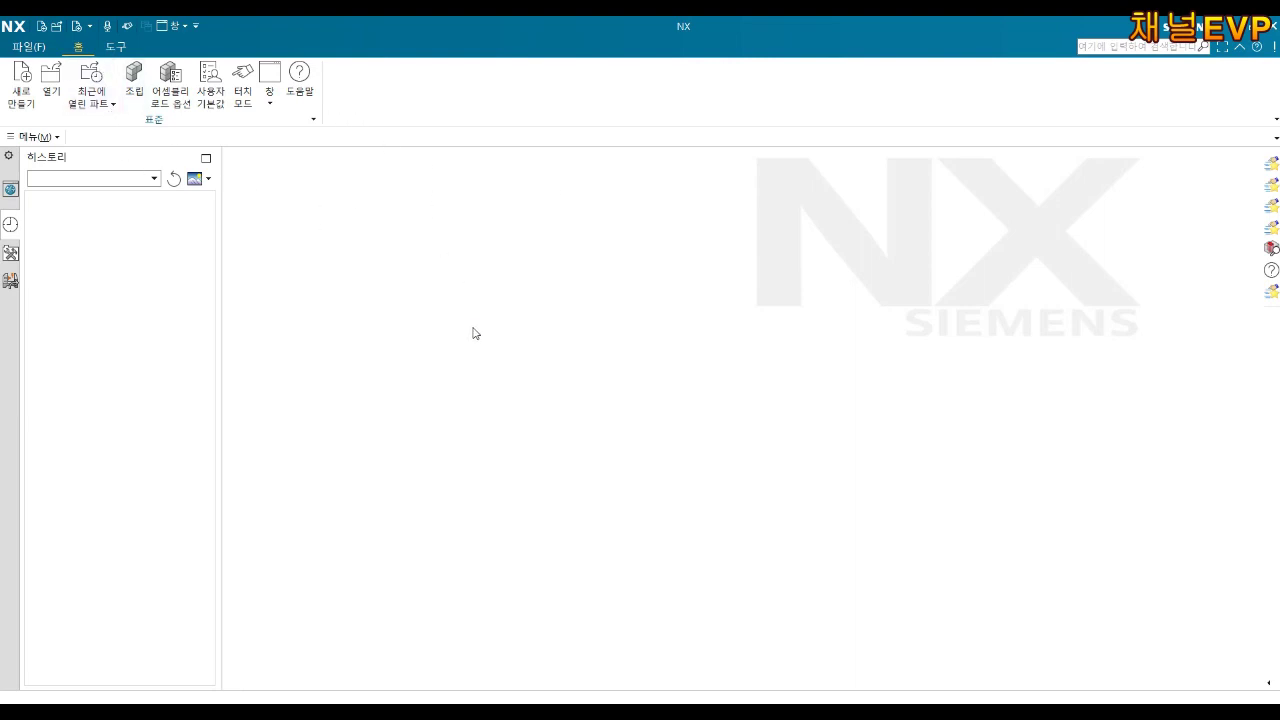
Create a new Model part named A in the Desktop NX2212자료 folder.
{"action": "left_click", "coordinate": [31, 92]}
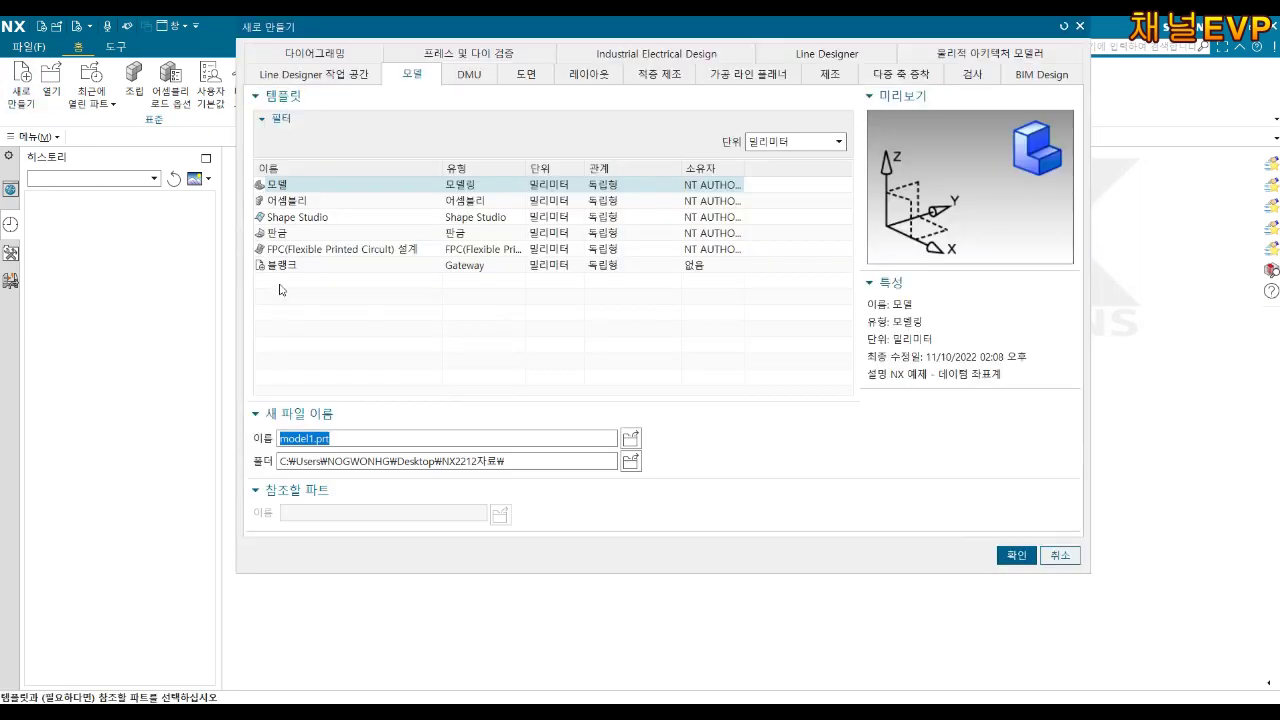
{"action": "left_click", "coordinate": [631, 462]}
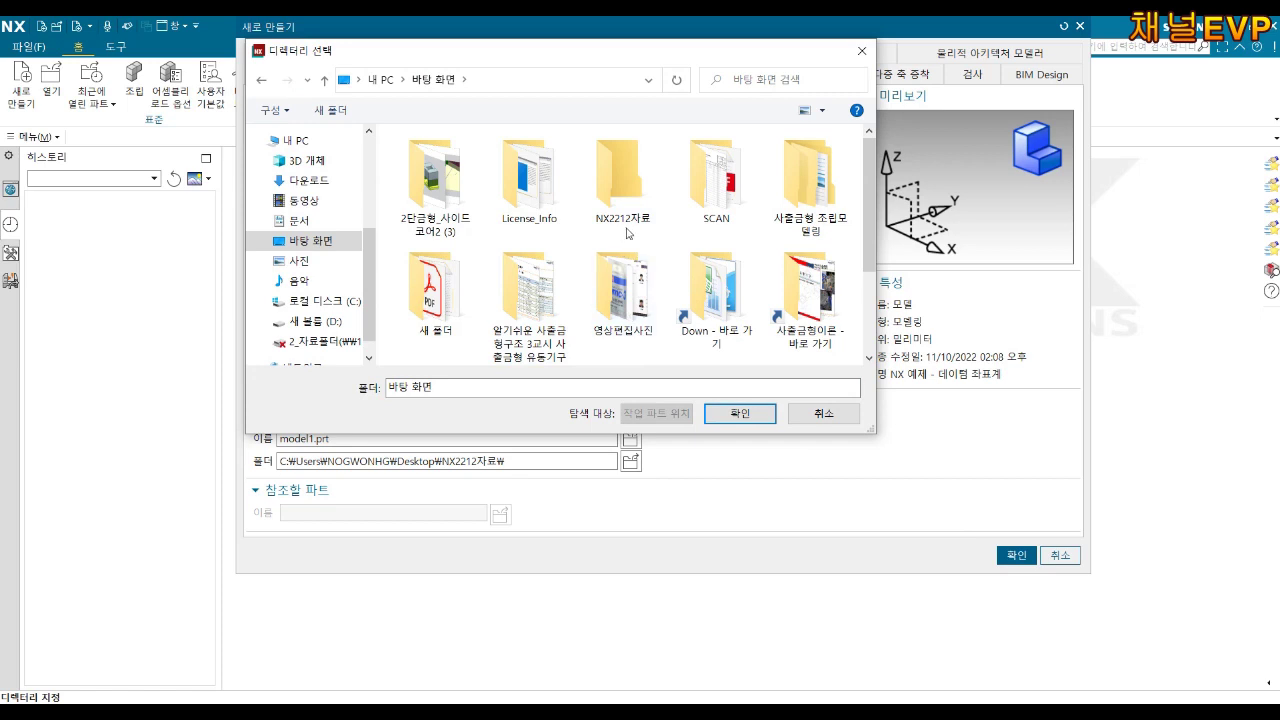
{"action": "double_click", "coordinate": [624, 190]}
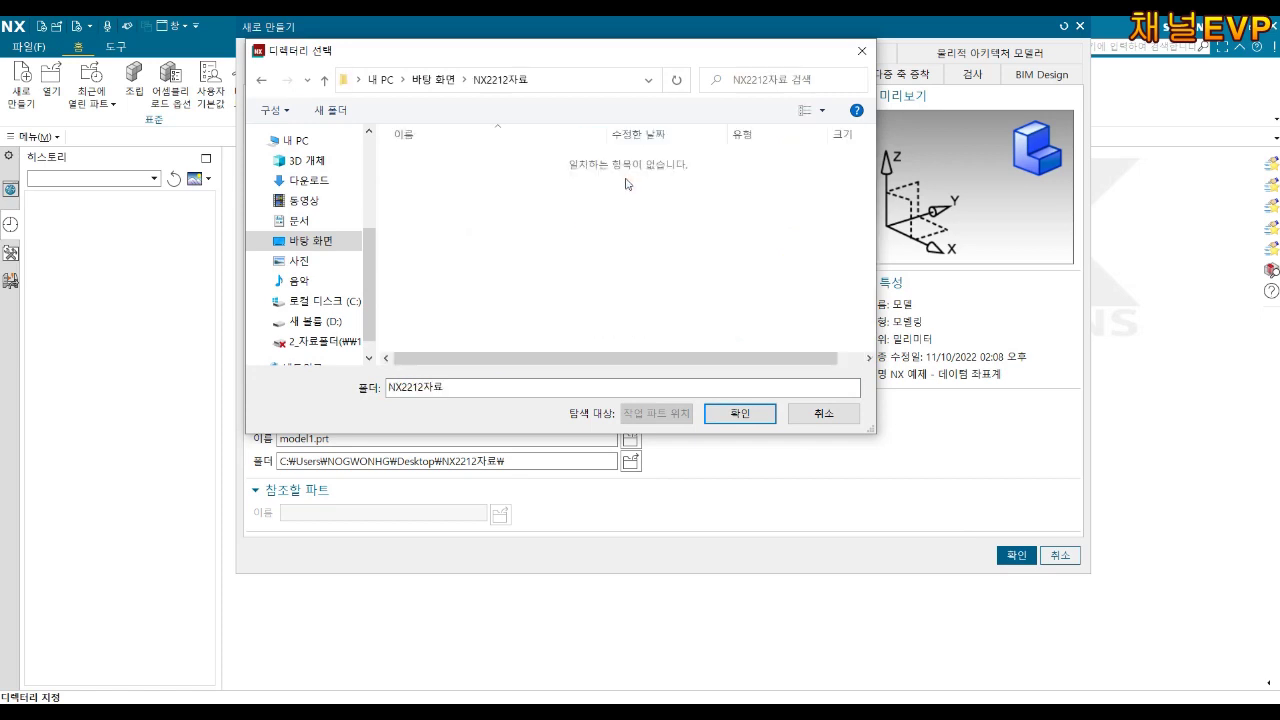
{"action": "left_click", "coordinate": [740, 413]}
{"action": "double_click", "coordinate": [359, 440]}
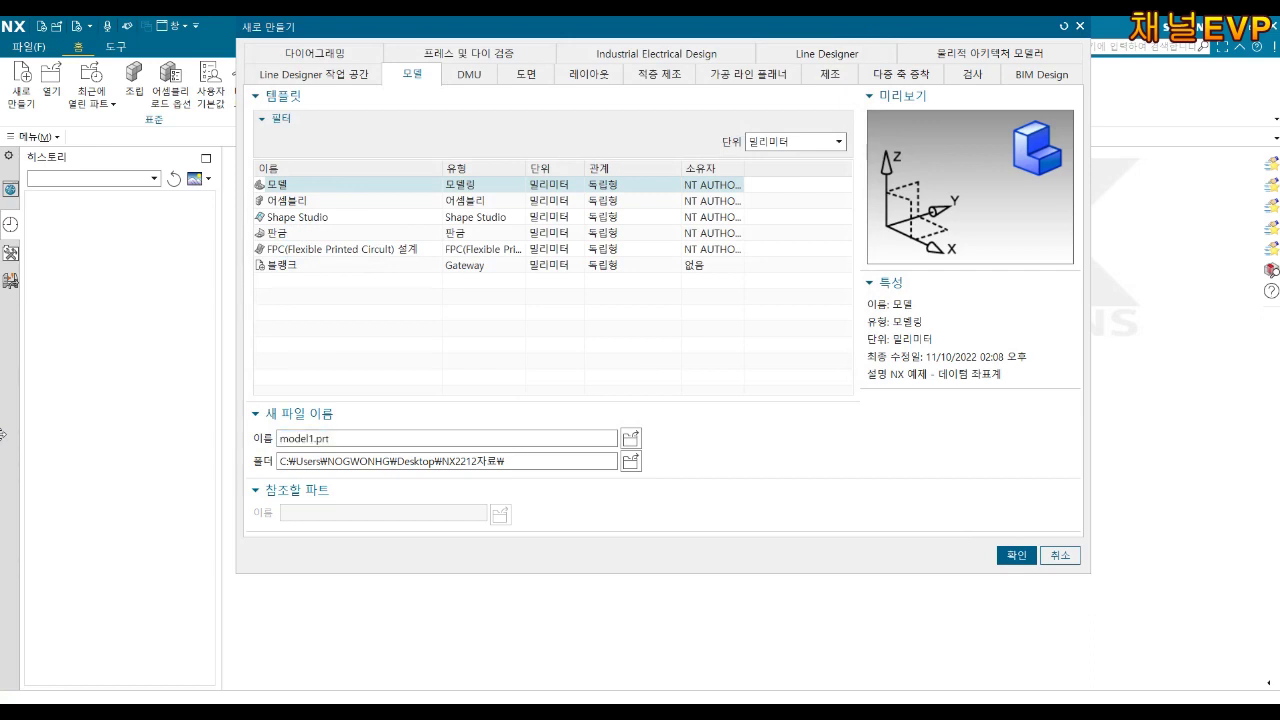
{"action": "left_click_drag", "start_coordinate": [357, 440], "coordinate": [252, 457]}
{"action": "type", "text": "ㅁ"}
{"action": "left_click", "coordinate": [1018, 553]}
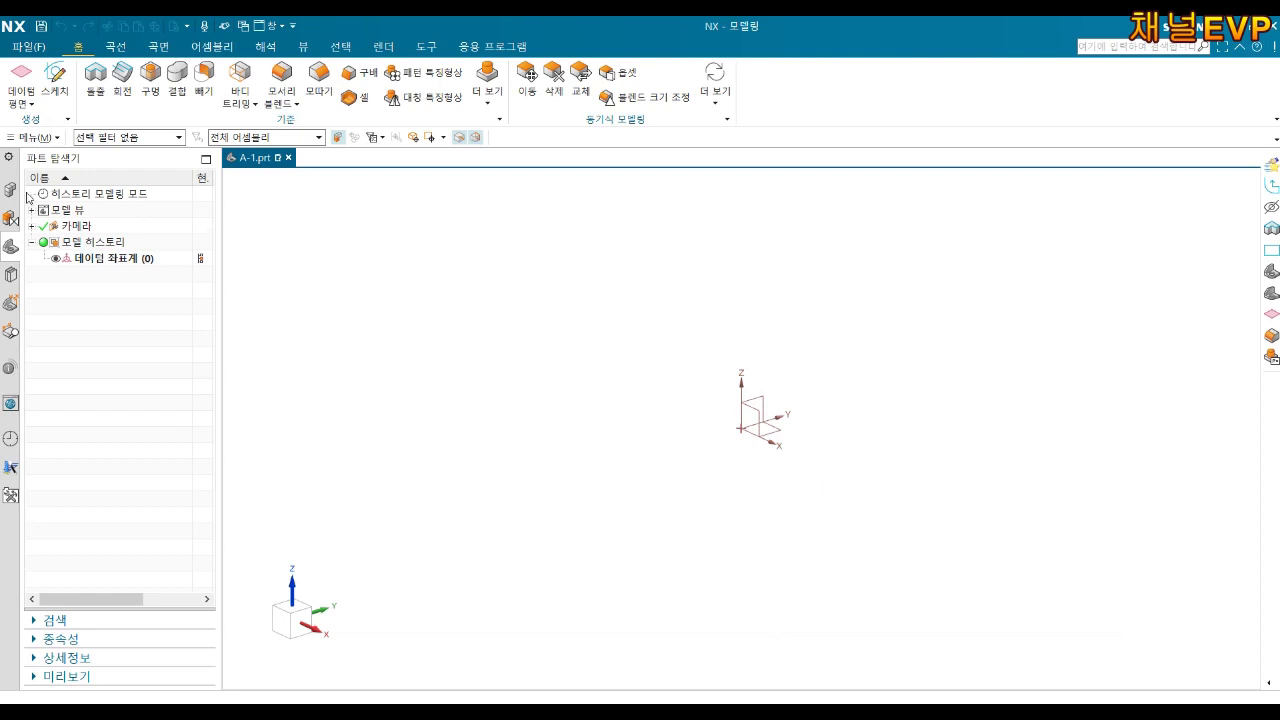
Start a new sketch with the Sketch command on the Home ribbon.
{"action": "left_click", "coordinate": [55, 85]}
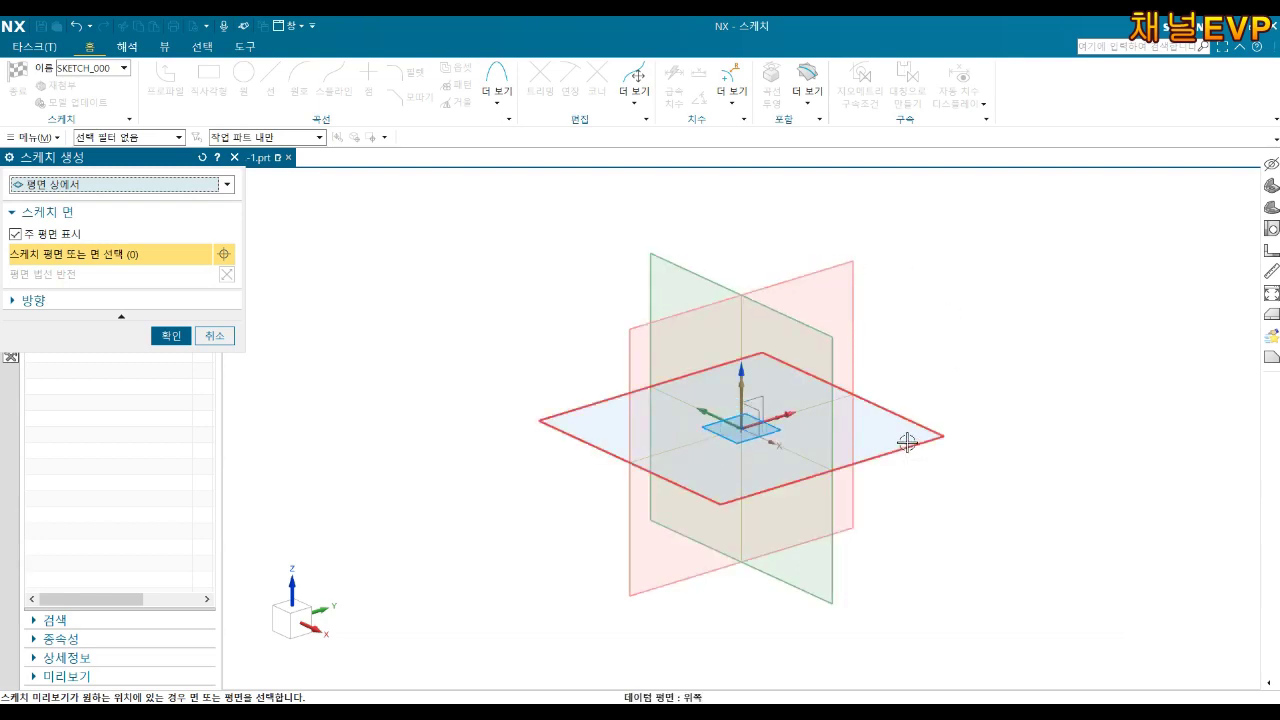
Place the sketch on the horizontal XY datum plane and select the sketch origin.
{"action": "left_click", "coordinate": [916, 439]}
{"action": "left_click", "coordinate": [171, 335]}
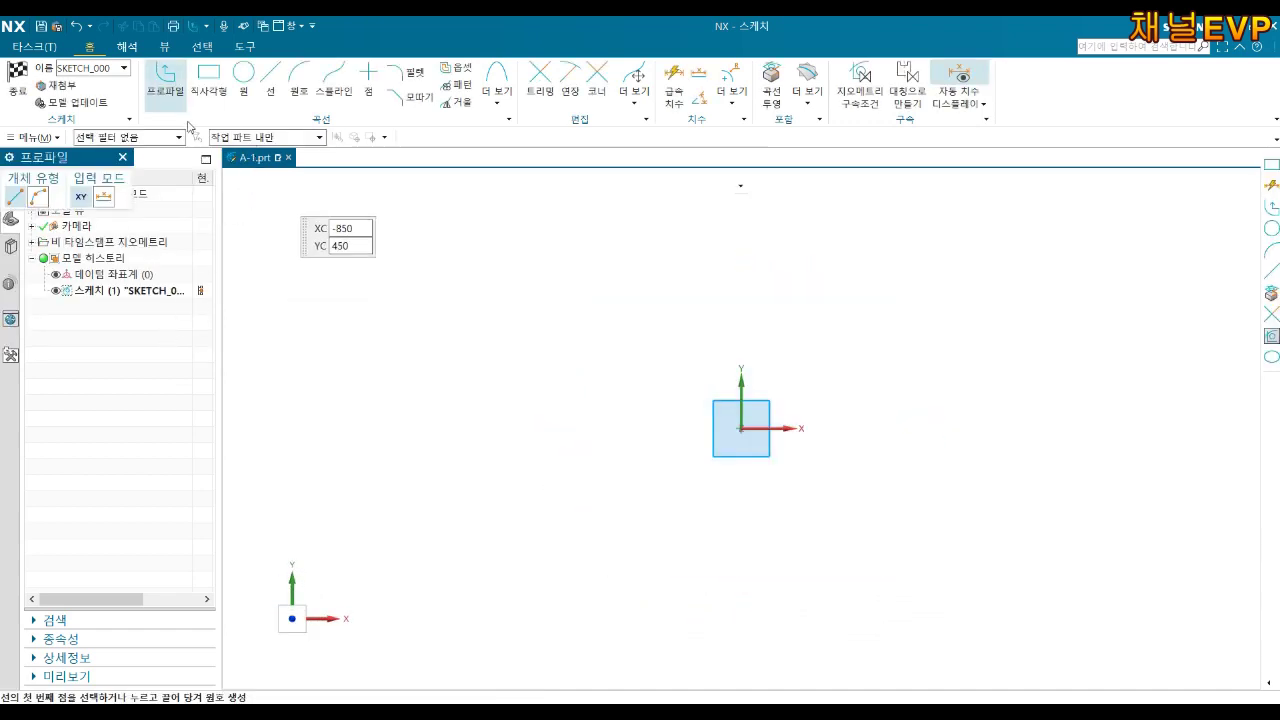
{"action": "left_click", "coordinate": [164, 80]}
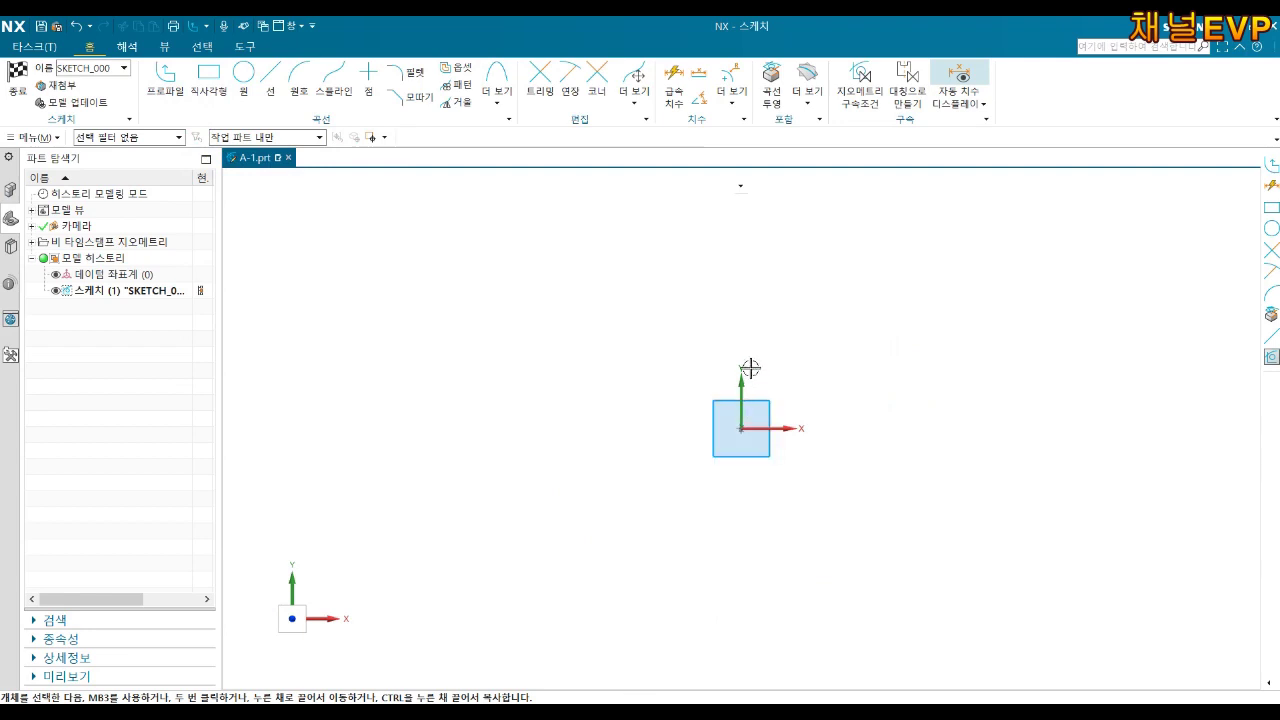
{"action": "left_click", "coordinate": [741, 429]}
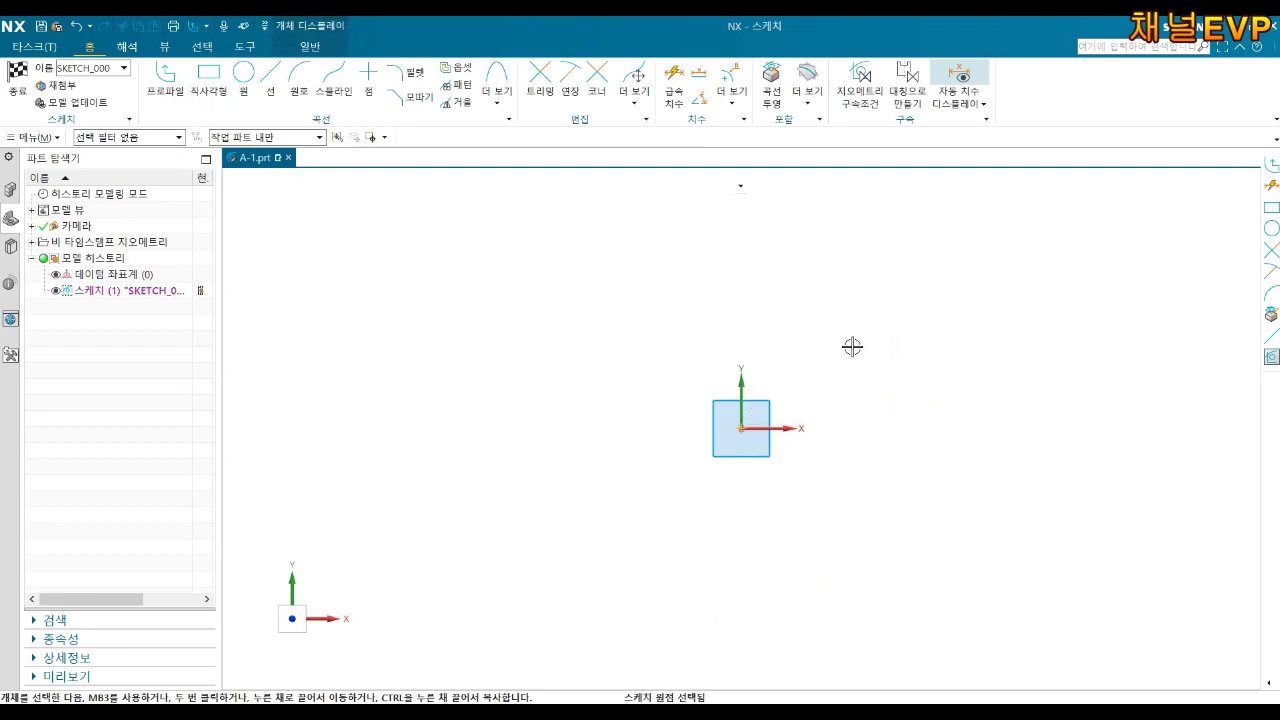
Draw a five-line zigzag chain from the origin with Profile, then undo it.
{"action": "left_click", "coordinate": [165, 85]}
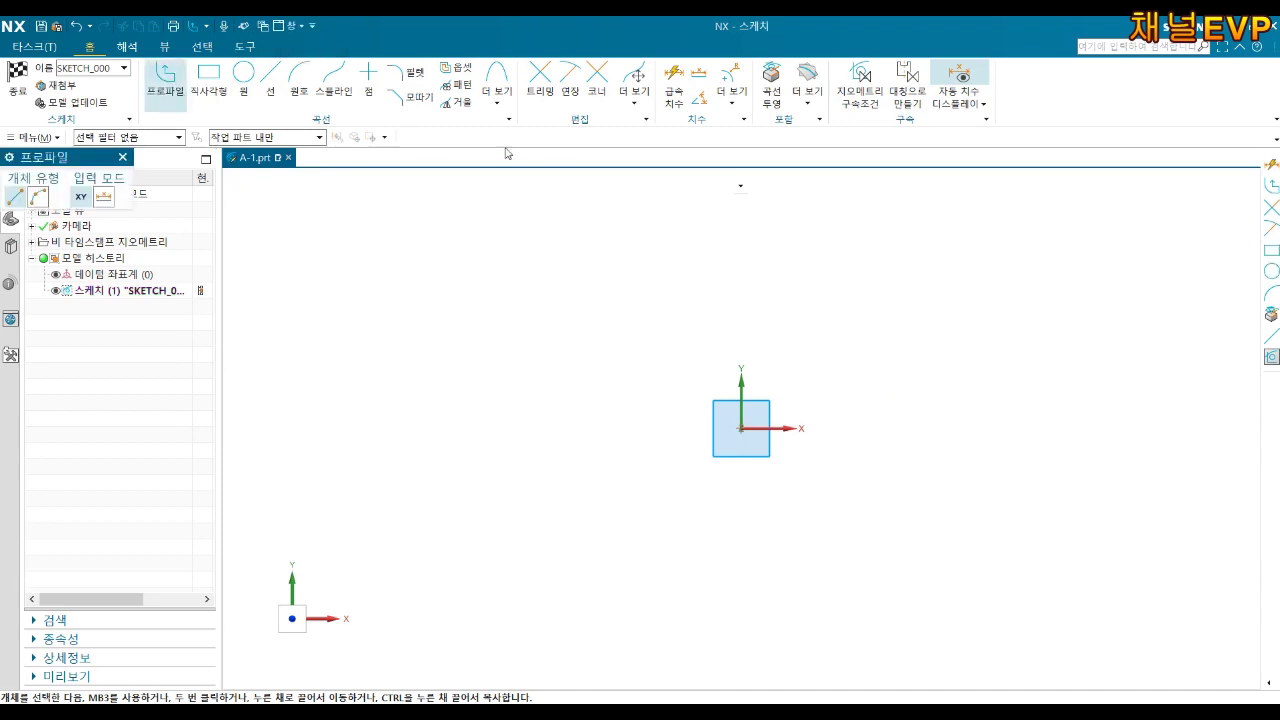
{"action": "left_click", "coordinate": [741, 429]}
{"action": "left_click", "coordinate": [842, 334]}
{"action": "left_click", "coordinate": [929, 503]}
{"action": "left_click", "coordinate": [1043, 258]}
{"action": "left_click", "coordinate": [669, 258]}
{"action": "left_click", "coordinate": [651, 521]}
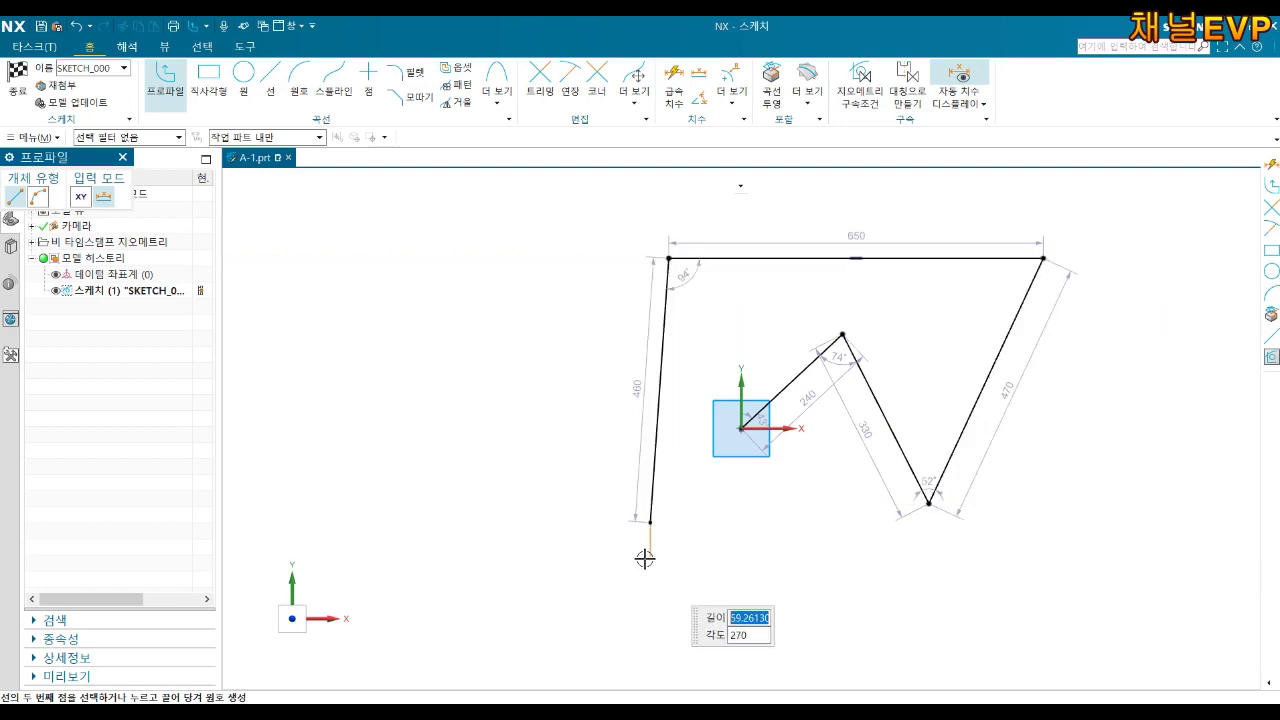
{"action": "key", "text": "Escape"}
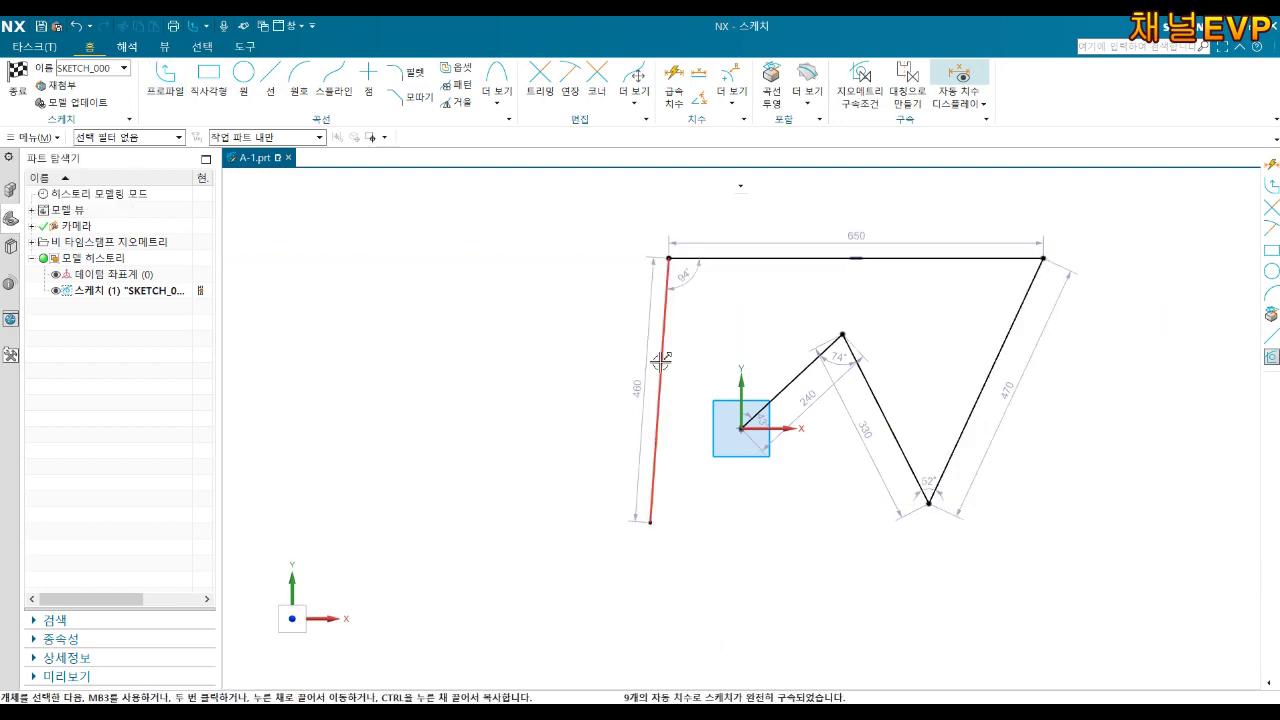
{"action": "key", "text": "ctrl+z"}
{"action": "key", "text": "ctrl+z"}
{"action": "key", "text": "ctrl+z"}
{"action": "key", "text": "ctrl+z"}
{"action": "key", "text": "ctrl+z"}
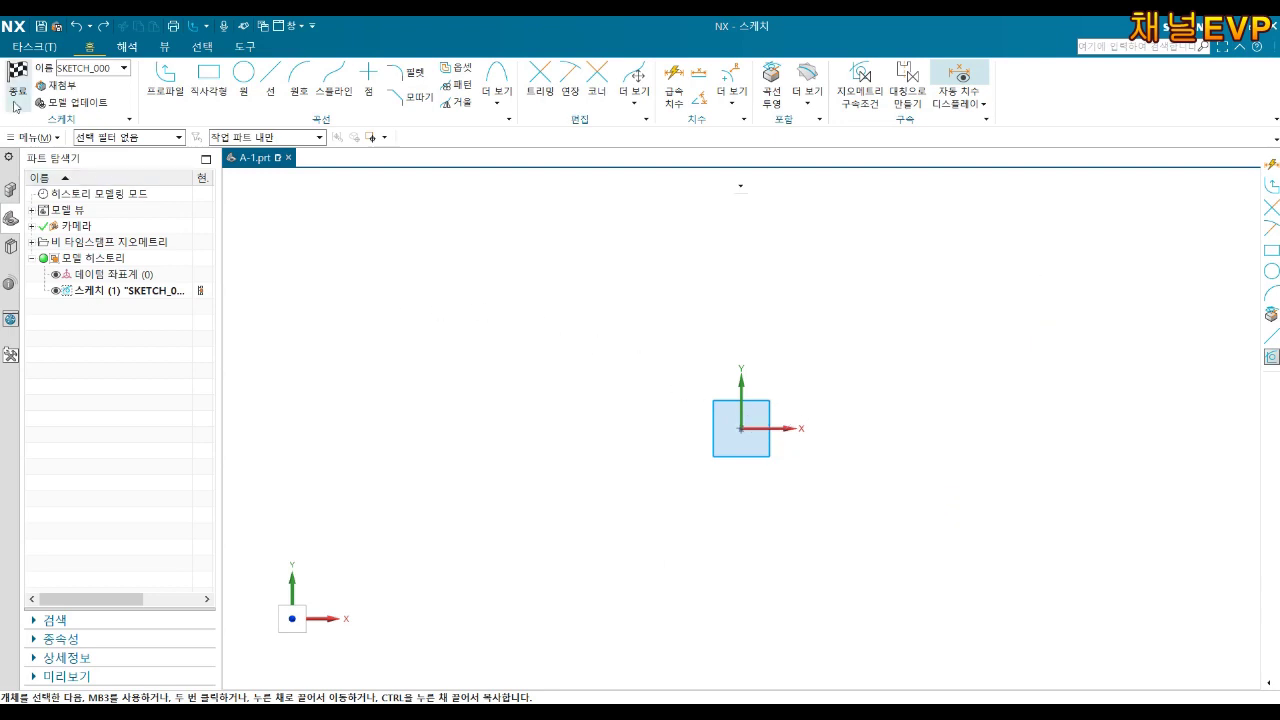
Finish the sketch and disable Continuous Auto Dimensioning in the Sketch preferences.
{"action": "left_click", "coordinate": [17, 78]}
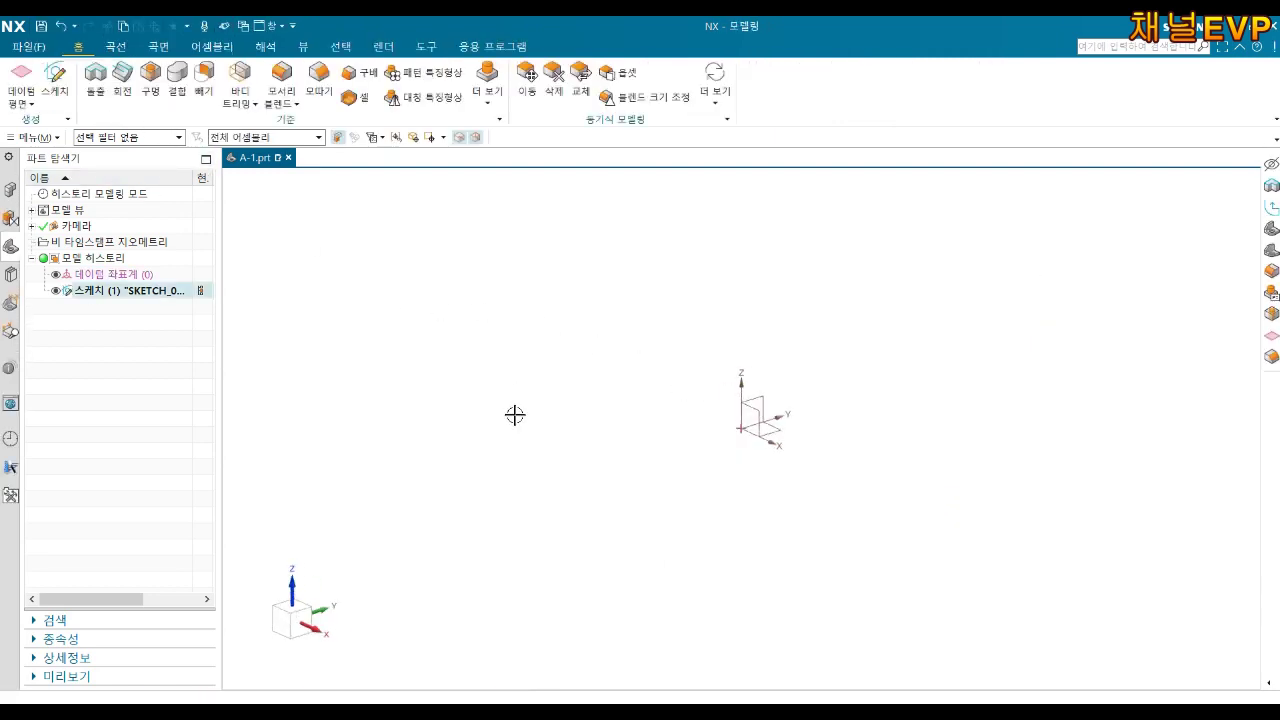
{"action": "left_click", "coordinate": [30, 48]}
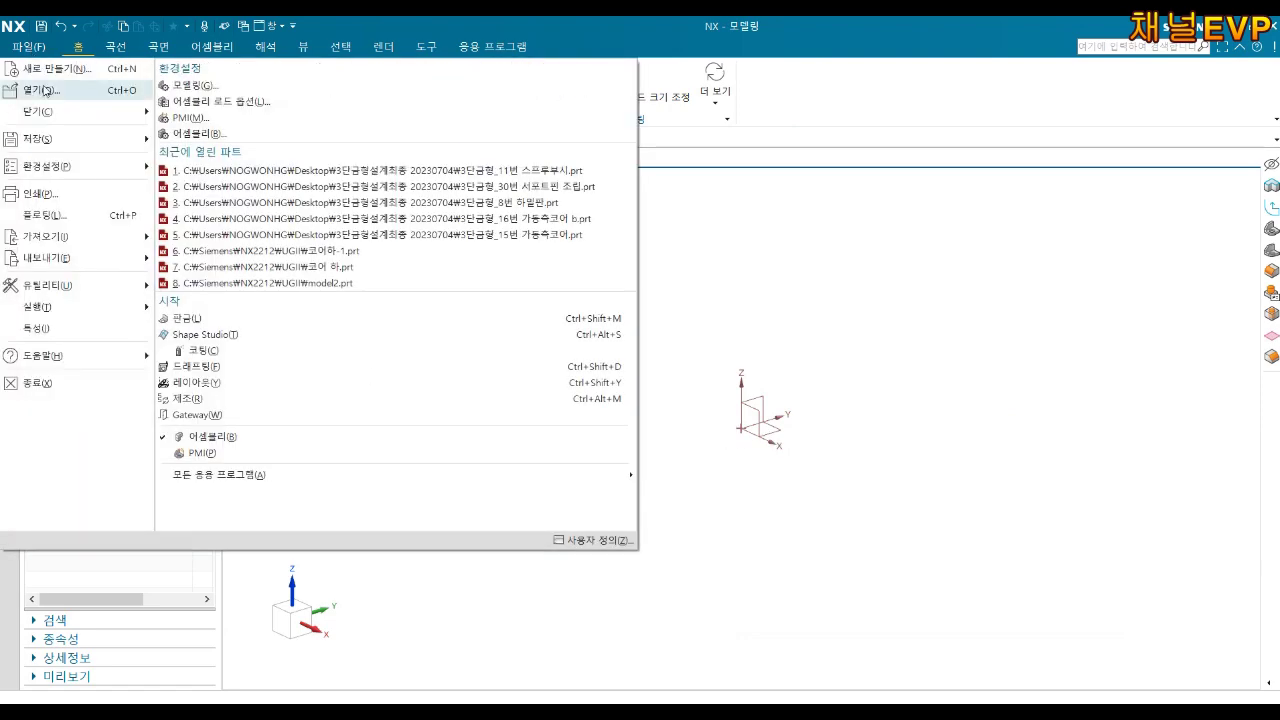
{"action": "mouse_move", "coordinate": [47, 166]}
{"action": "left_click", "coordinate": [215, 124]}
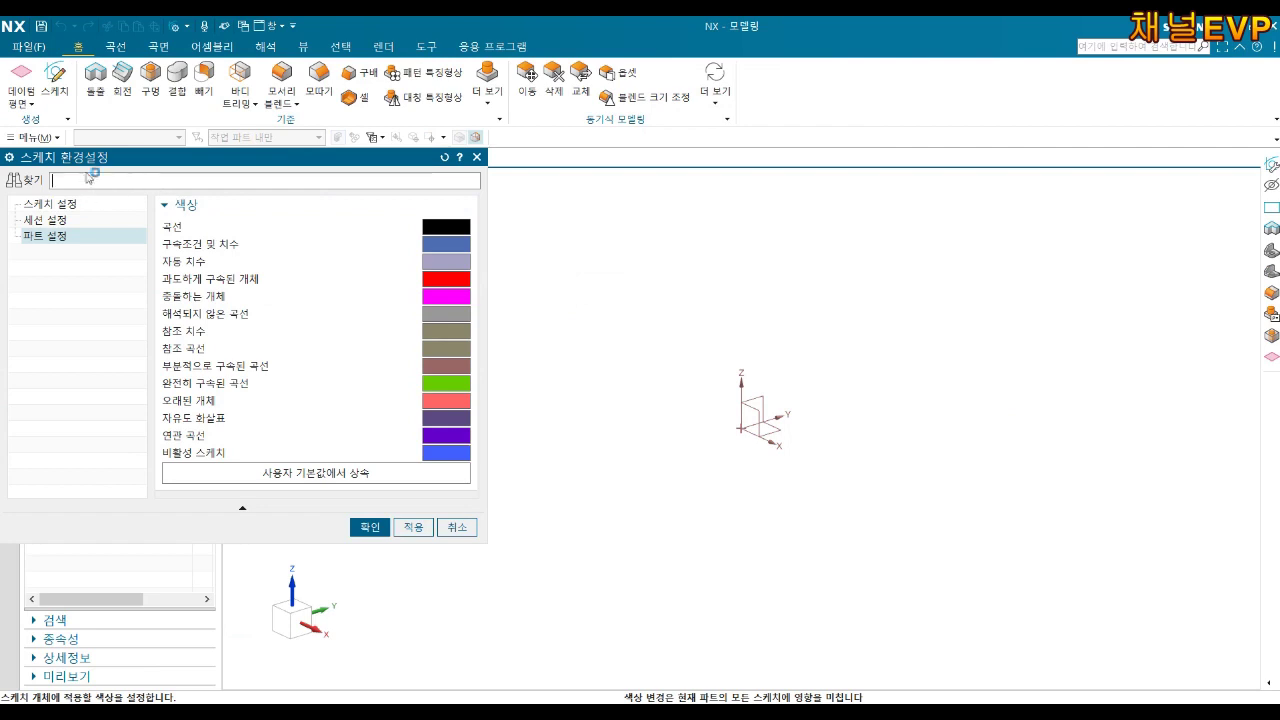
{"action": "left_click_drag", "start_coordinate": [128, 160], "coordinate": [306, 148]}
{"action": "left_click", "coordinate": [228, 193]}
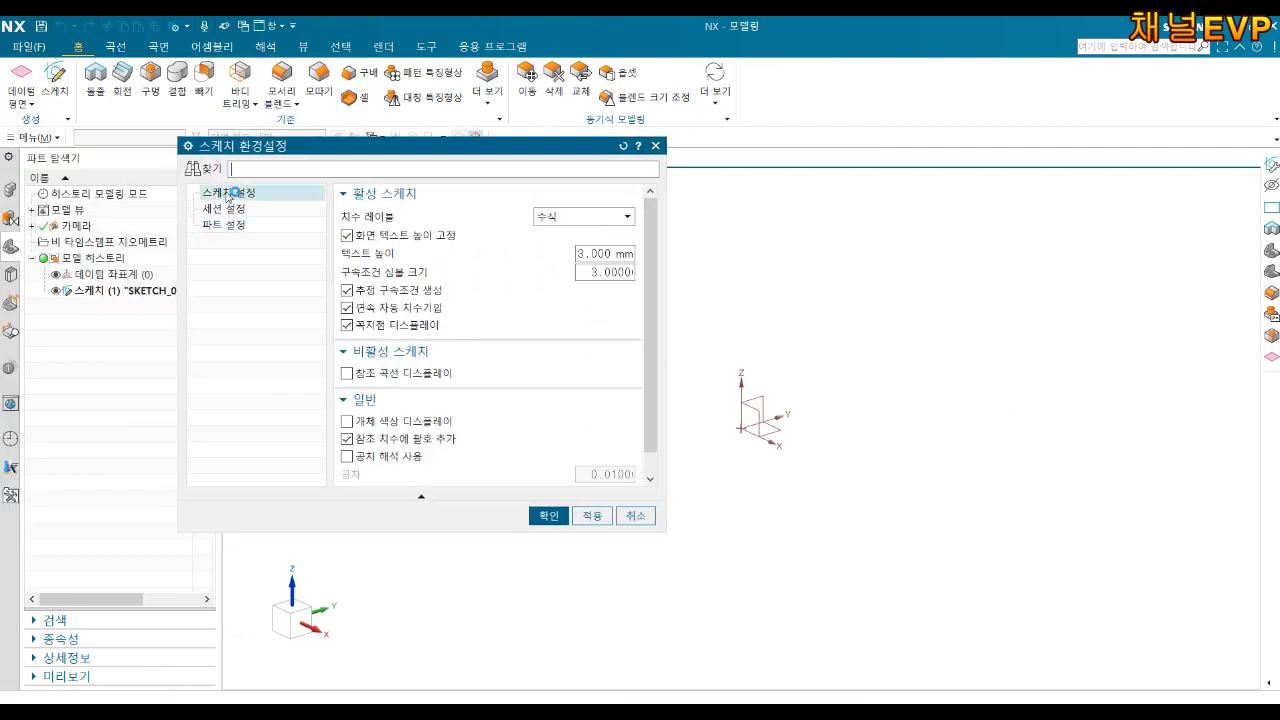
{"action": "left_click", "coordinate": [410, 313]}
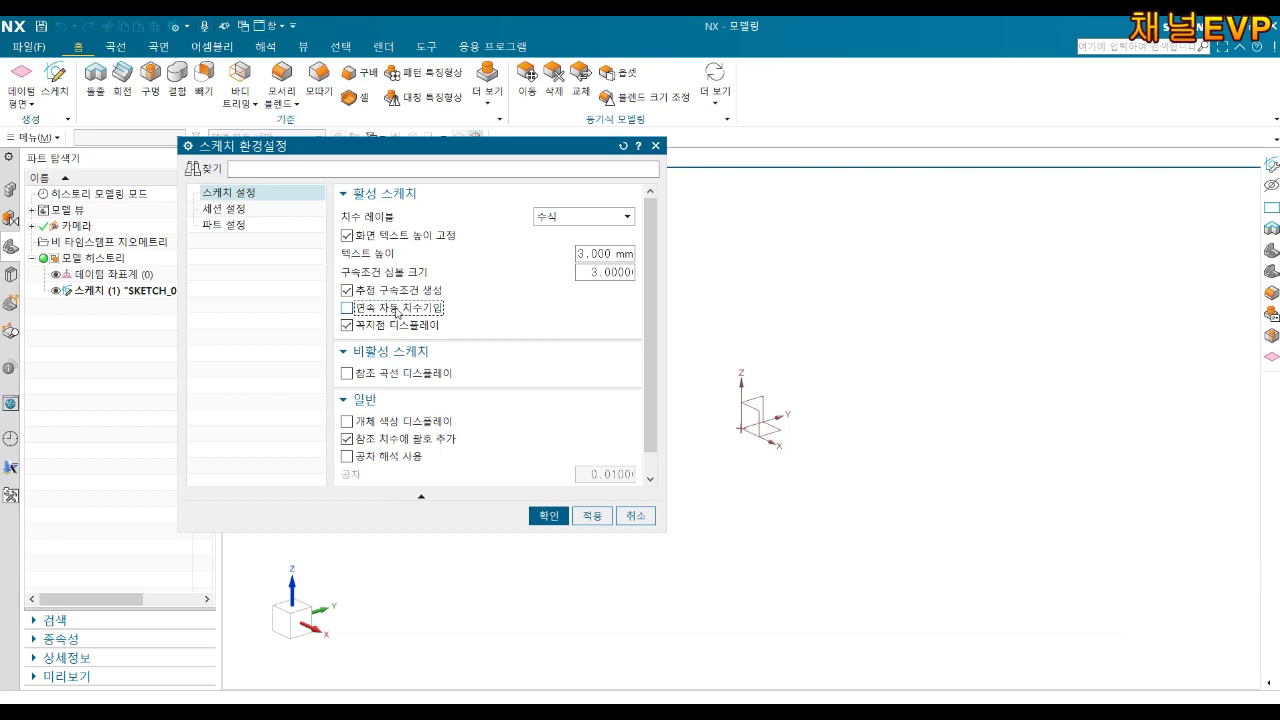
{"action": "left_click", "coordinate": [550, 517]}
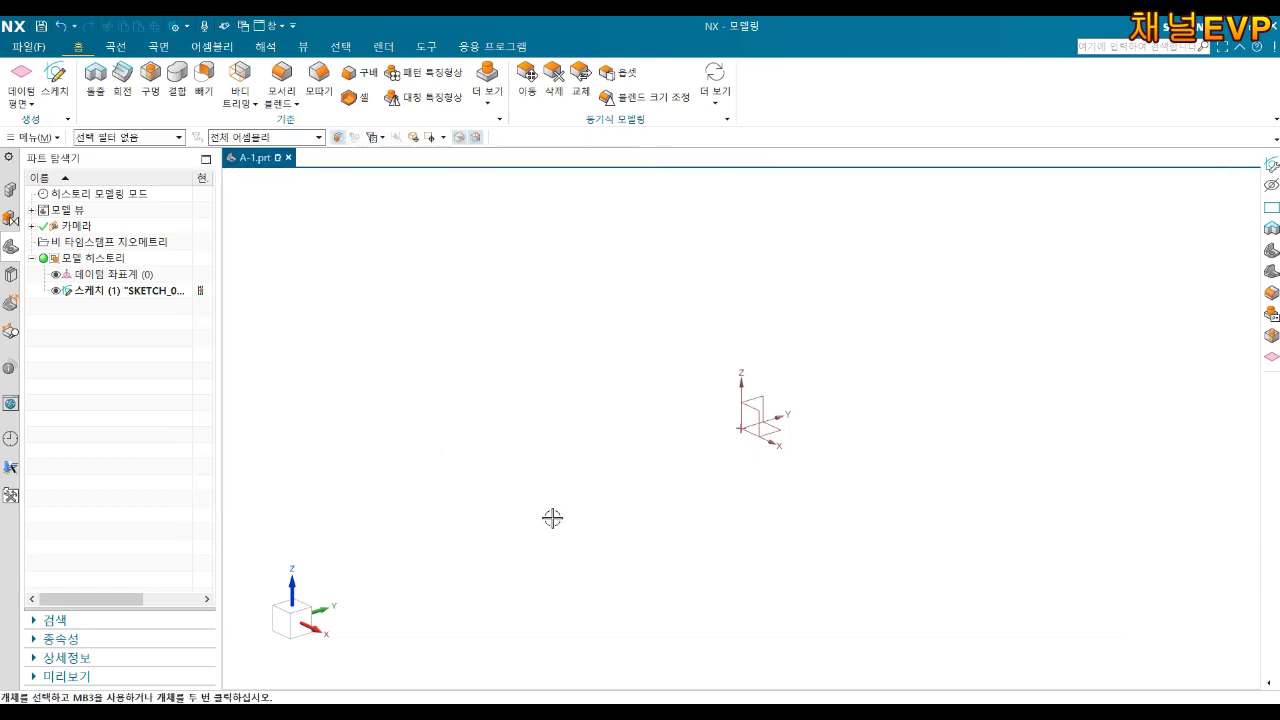
Start a second sketch on the horizontal XY datum plane.
{"action": "left_click", "coordinate": [58, 80]}
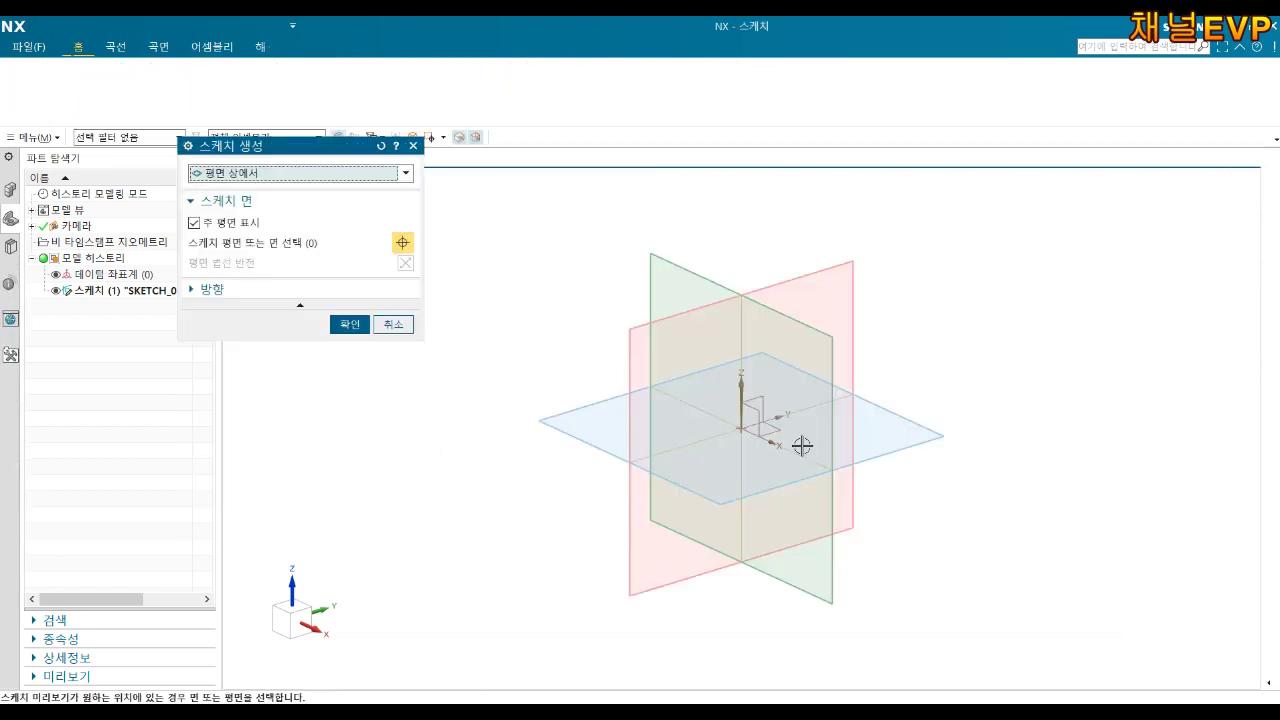
{"action": "left_click", "coordinate": [931, 437]}
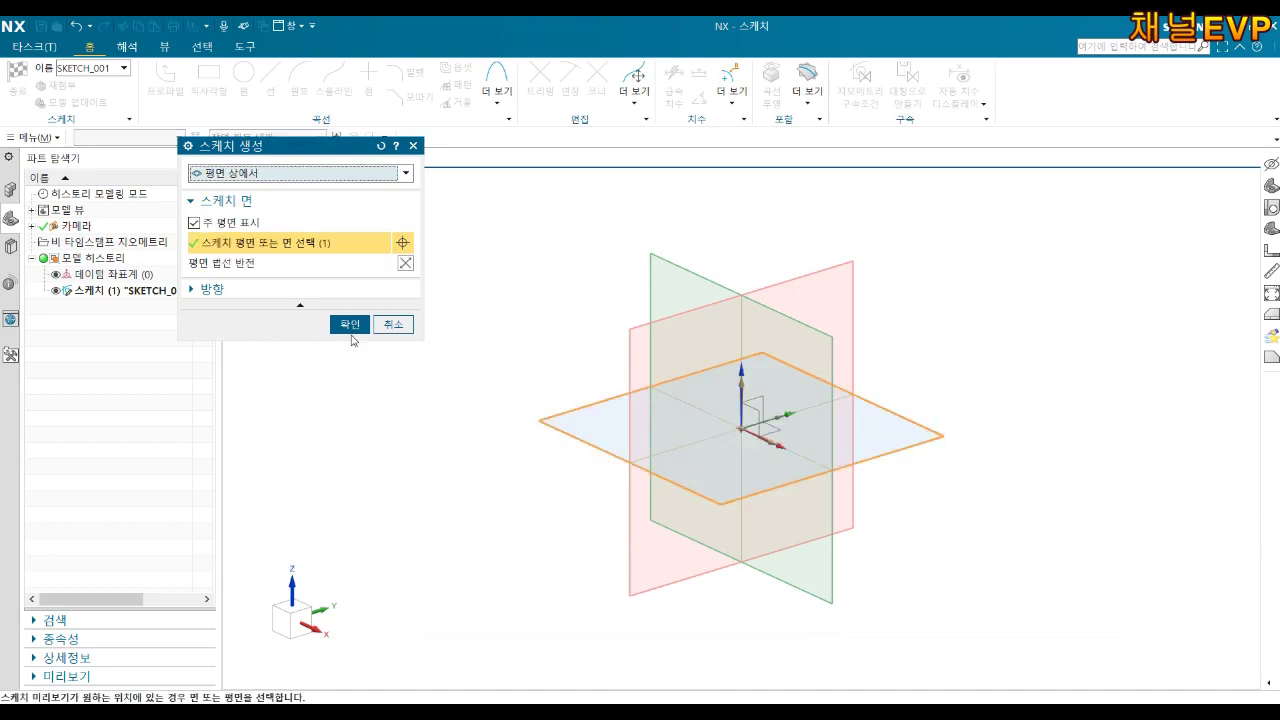
{"action": "left_click", "coordinate": [350, 324]}
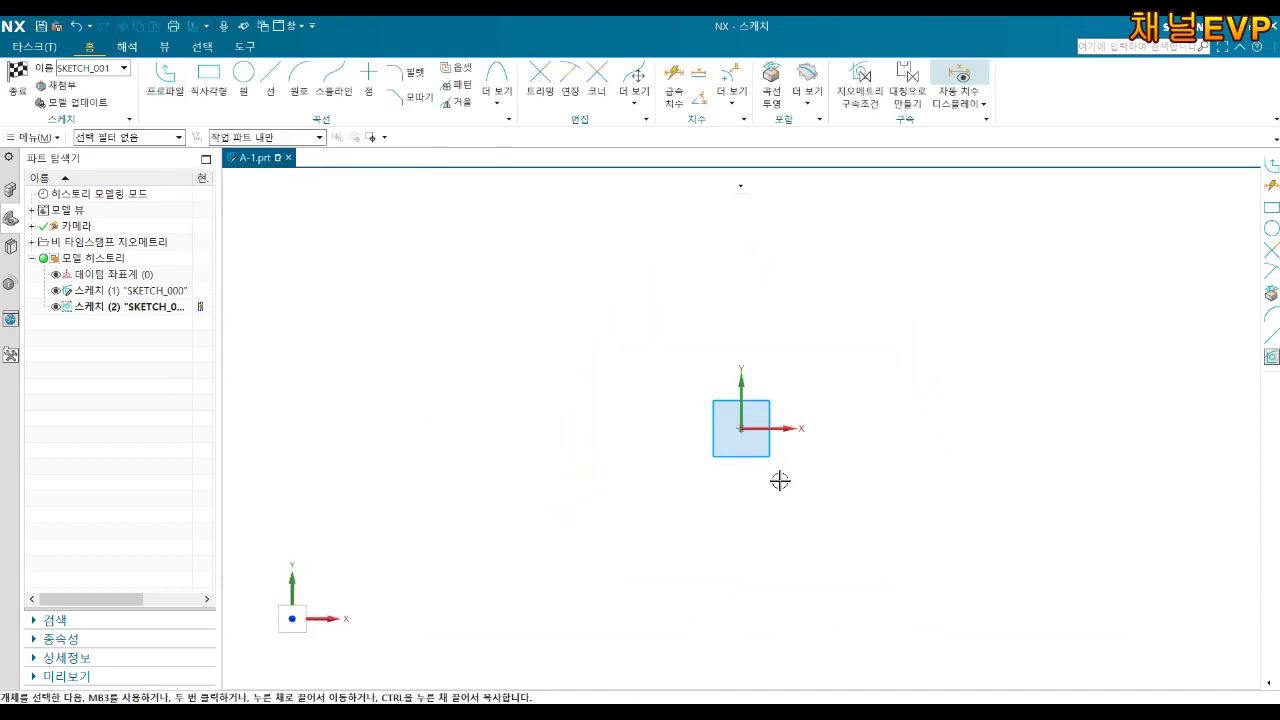
Draw an eight-line zigzag and outline chain from the origin, then select the right vertical line.
{"action": "left_click", "coordinate": [741, 428]}
{"action": "left_click", "coordinate": [807, 342]}
{"action": "left_click", "coordinate": [904, 490]}
{"action": "left_click", "coordinate": [1003, 289]}
{"action": "left_click", "coordinate": [565, 289]}
{"action": "left_click", "coordinate": [454, 519]}
{"action": "left_click", "coordinate": [758, 624]}
{"action": "left_click", "coordinate": [1095, 437]}
{"action": "left_click", "coordinate": [1080, 266]}
{"action": "middle_click", "coordinate": [1047, 323]}
{"action": "middle_click", "coordinate": [1068, 327]}
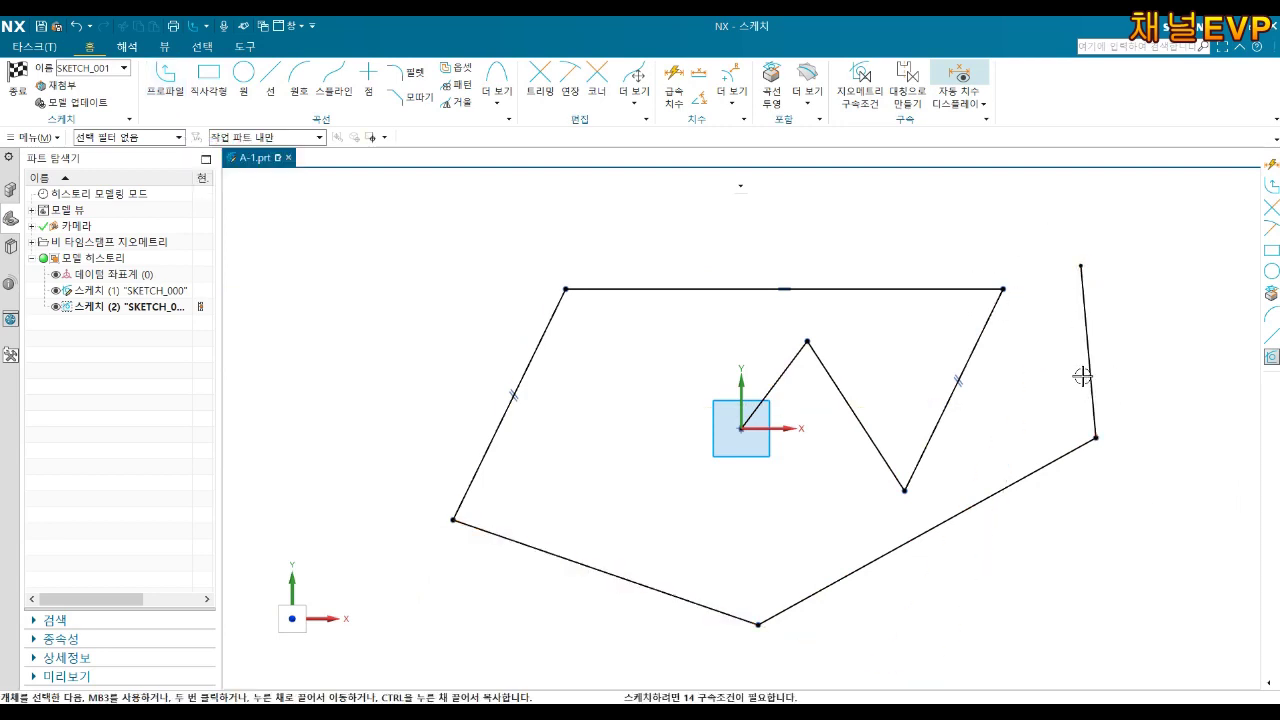
{"action": "left_click", "coordinate": [1084, 297]}
Delete the right vertical and bottom-right lines, using undo and redo to adjust the deletions.
{"action": "key", "text": "Delete"}
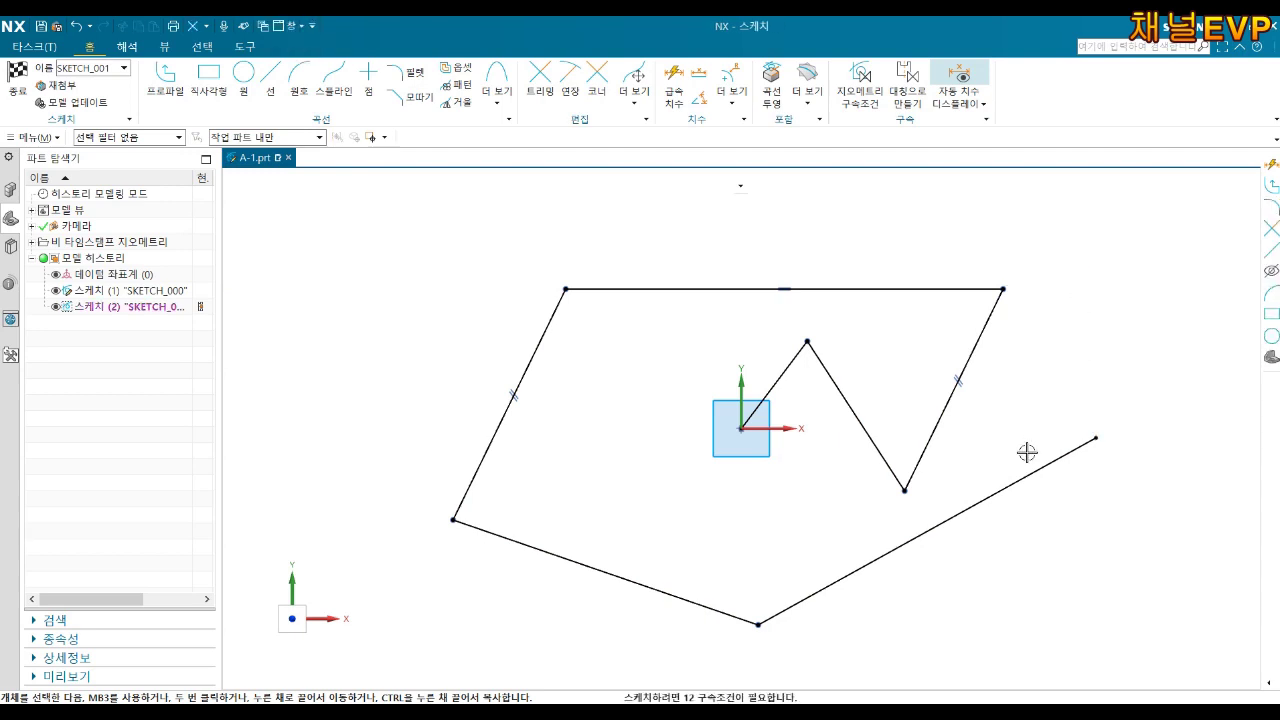
{"action": "left_click", "coordinate": [1021, 480]}
{"action": "key", "text": "Delete"}
{"action": "key", "text": "Delete"}
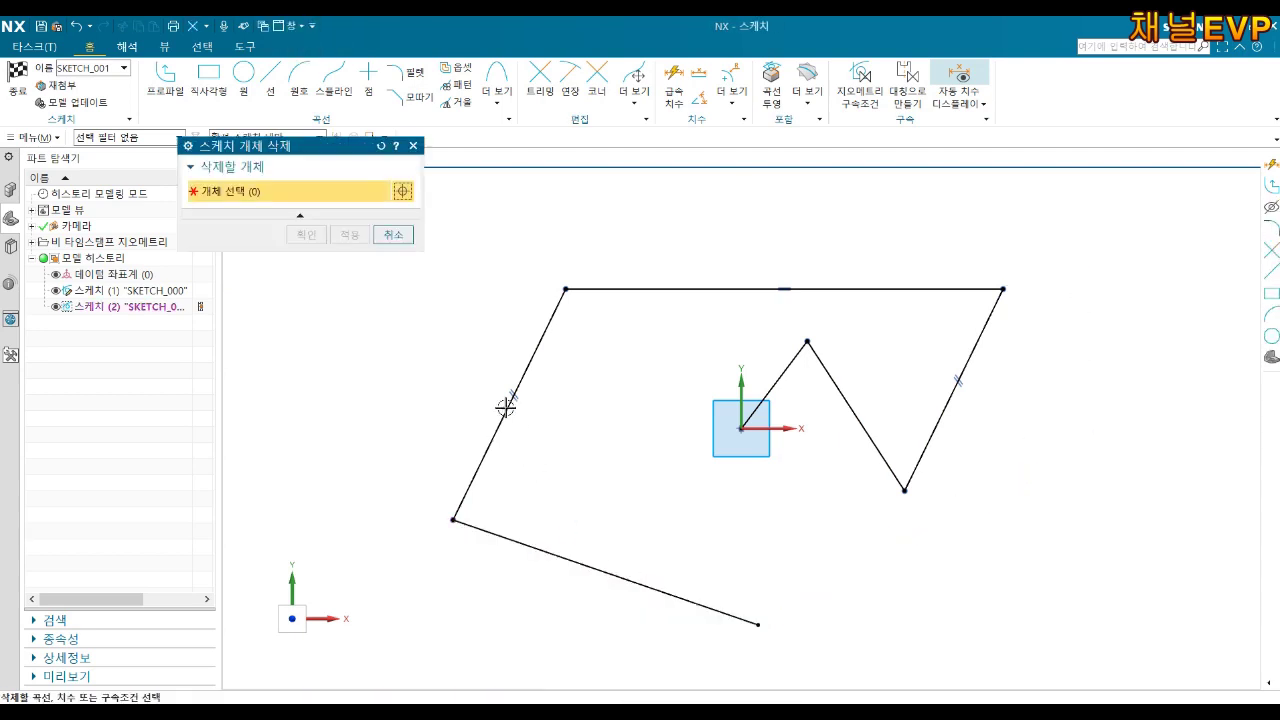
{"action": "left_click", "coordinate": [392, 235]}
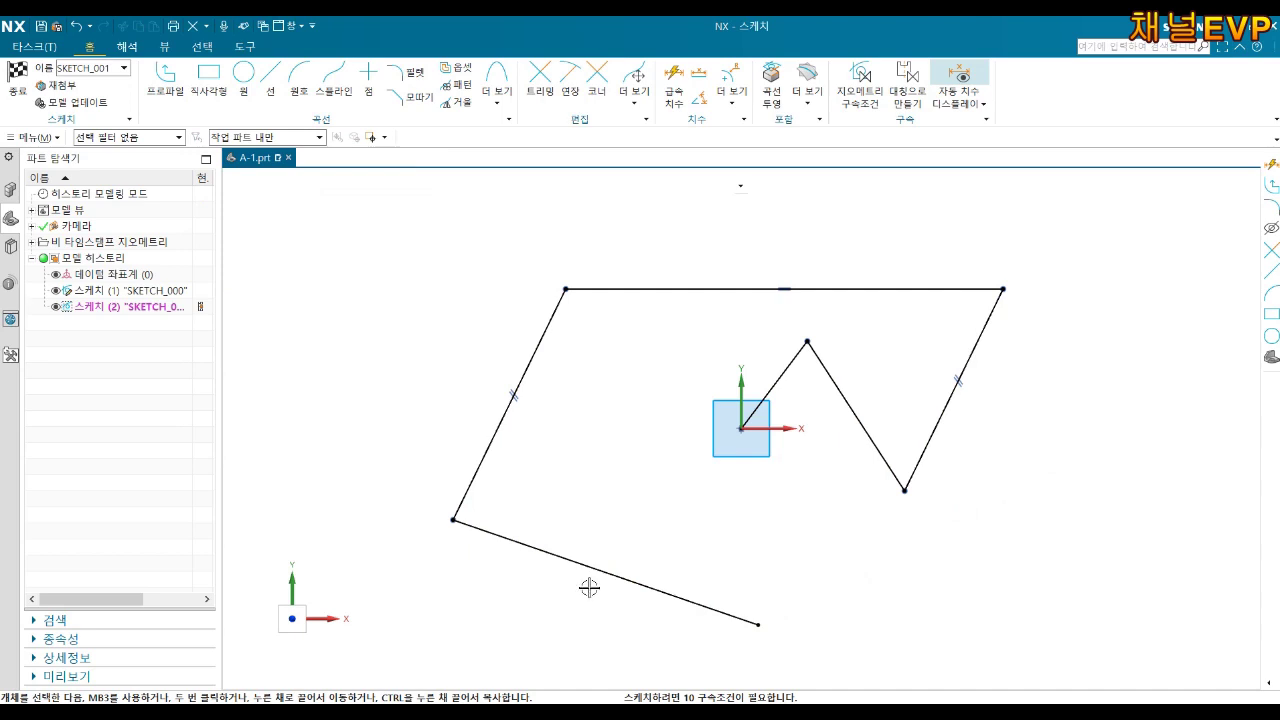
{"action": "key", "text": "ctrl+z"}
{"action": "key", "text": "ctrl+z"}
{"action": "key", "text": "ctrl+y"}
{"action": "key", "text": "ctrl+y"}
{"action": "key", "text": "ctrl+z"}
{"action": "key", "text": "ctrl+z"}
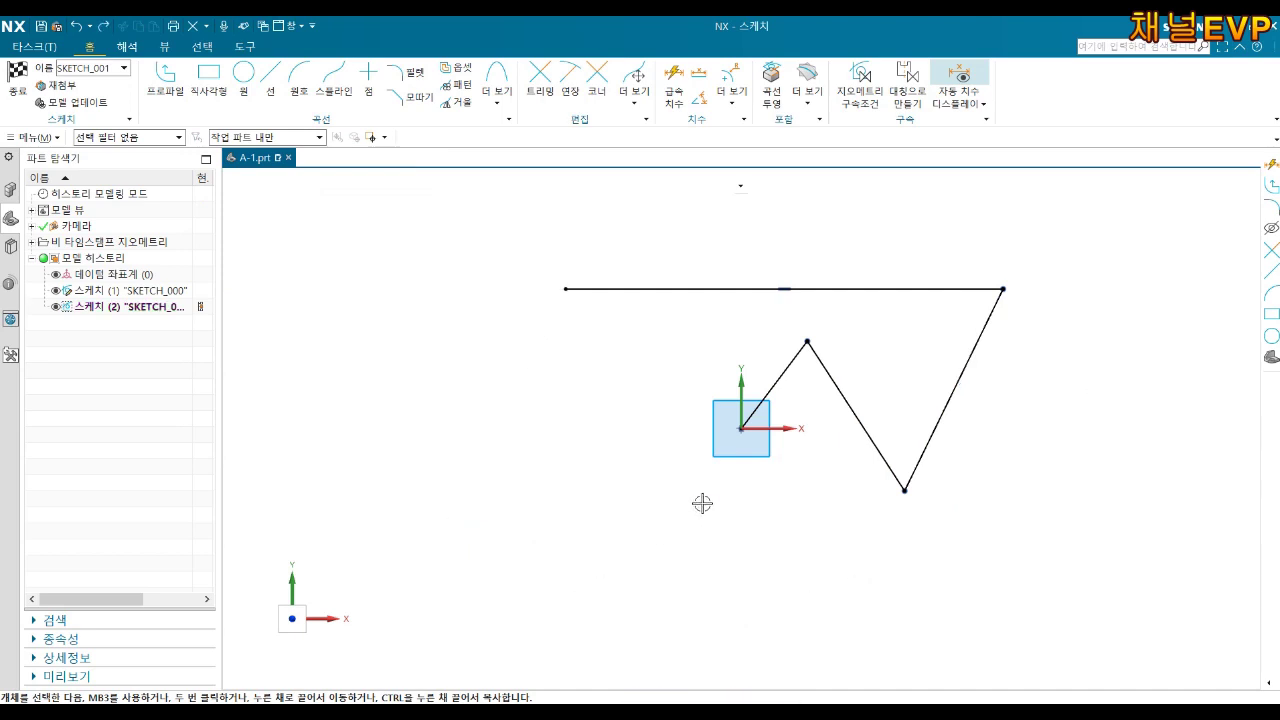
{"action": "key", "text": "ctrl+z"}
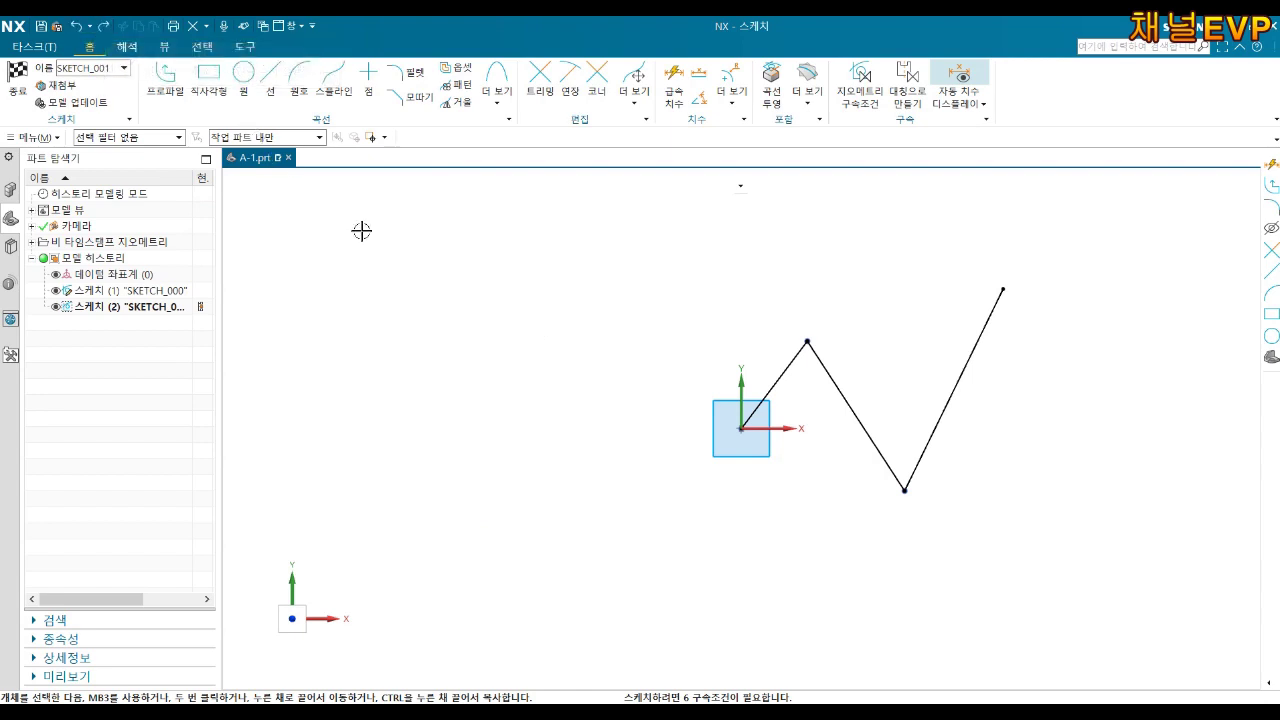
Restore the lines, delete the top line, then window-select and delete all remaining curves.
{"action": "key", "text": "ctrl+y"}
{"action": "key", "text": "ctrl+y"}
{"action": "key", "text": "ctrl+y"}
{"action": "key", "text": "ctrl+y"}
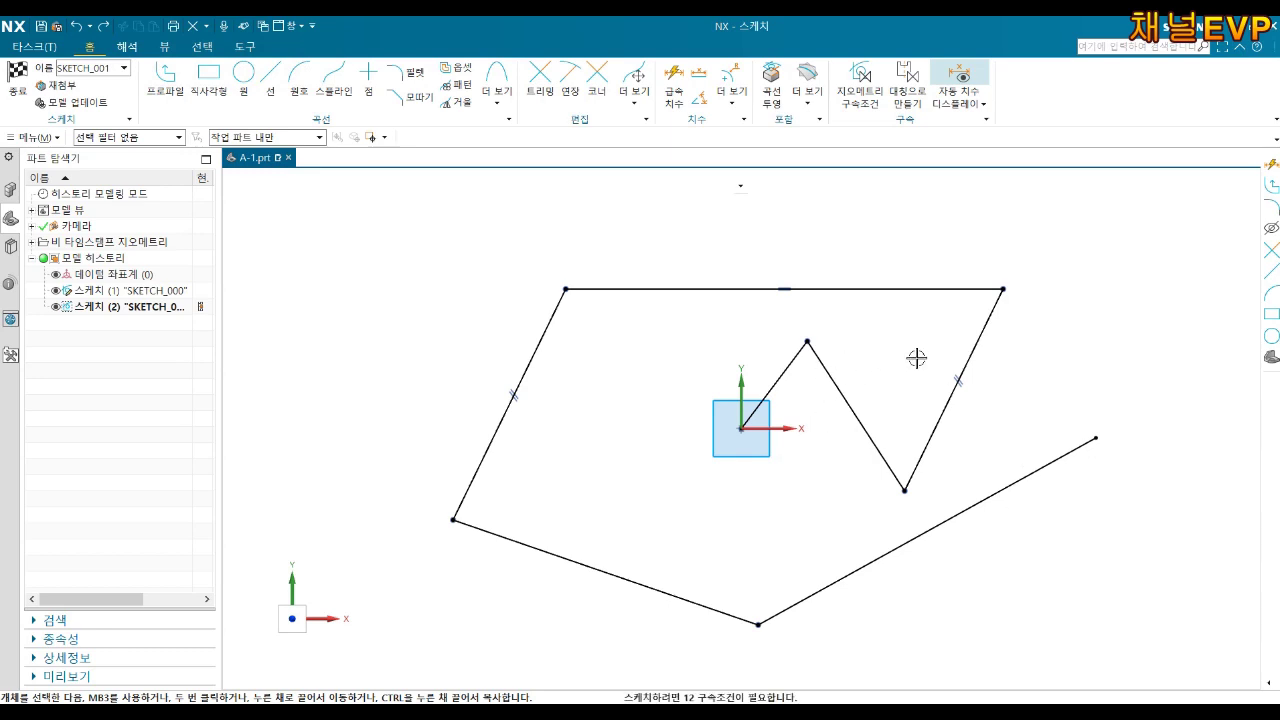
{"action": "left_click", "coordinate": [915, 291]}
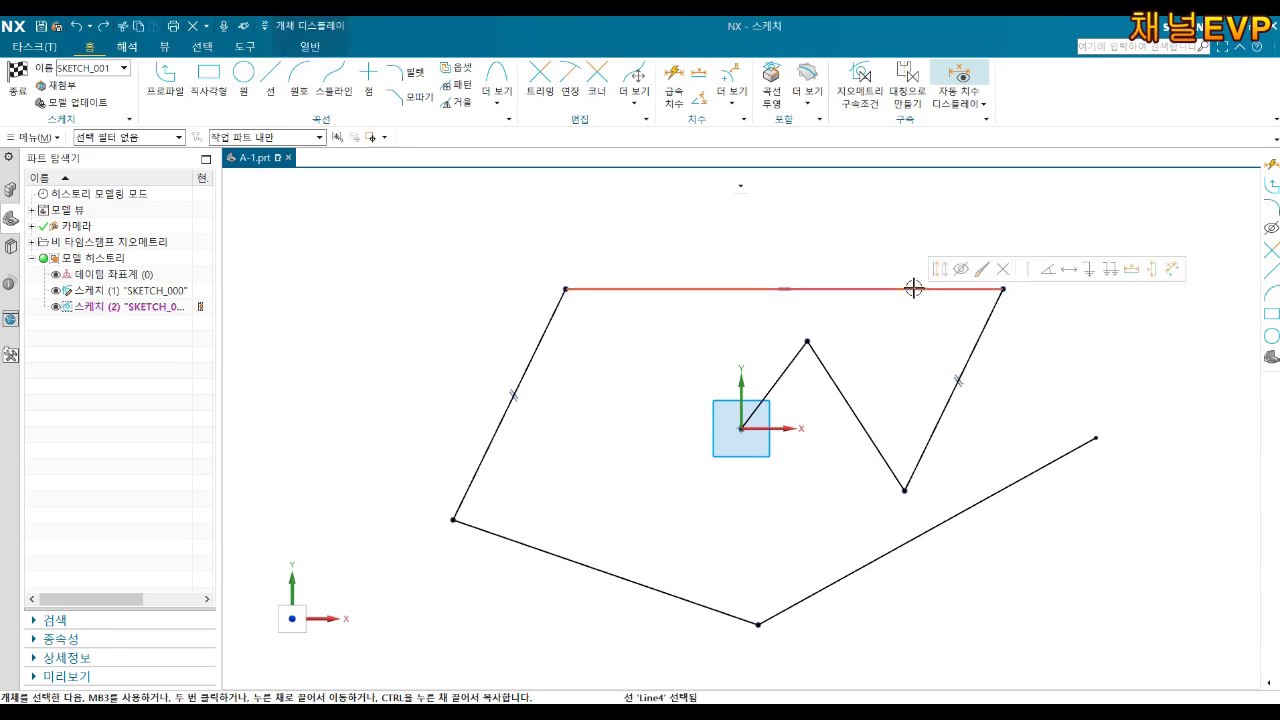
{"action": "key", "text": "Delete"}
{"action": "mouse_move", "coordinate": [1147, 243]}
{"action": "left_mouse_down"}
{"action": "mouse_move", "coordinate": [605, 570]}
{"action": "mouse_move", "coordinate": [763, 297]}
{"action": "left_mouse_up"}
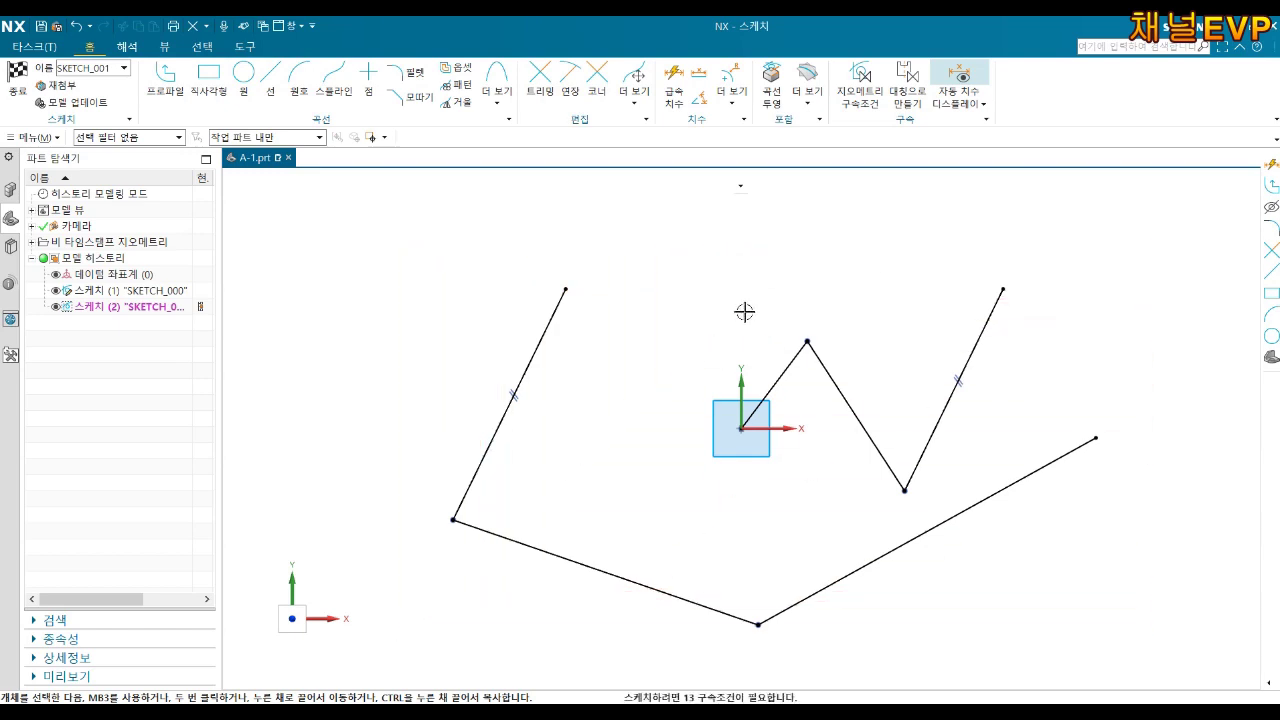
{"action": "left_click", "coordinate": [545, 308]}
{"action": "key", "text": "Escape"}
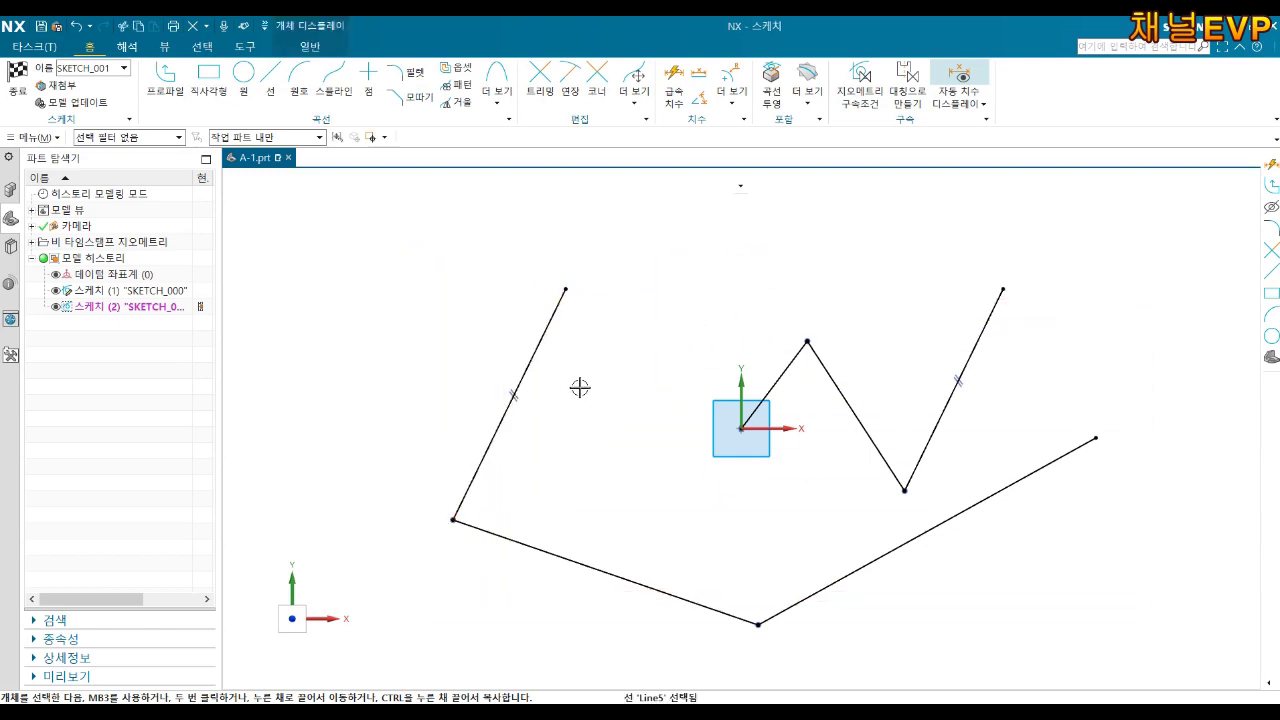
{"action": "left_click_drag", "start_coordinate": [1187, 198], "coordinate": [346, 668]}
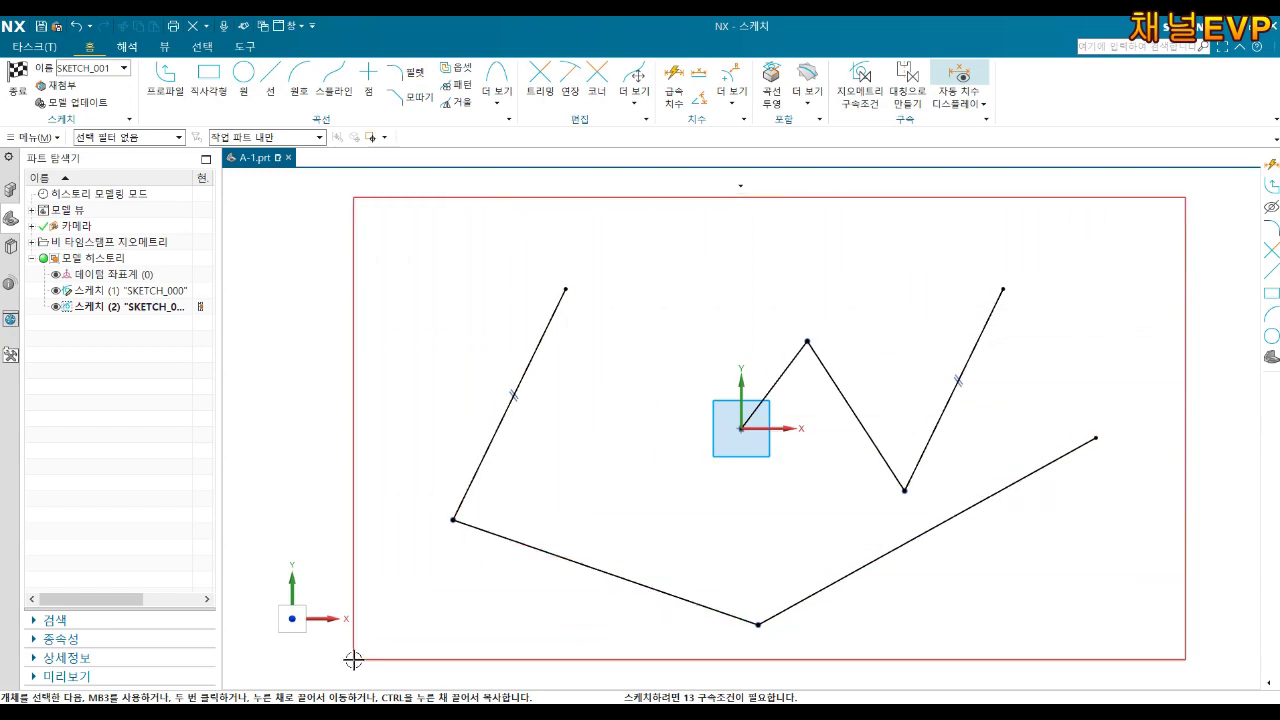
{"action": "key", "text": "Delete"}
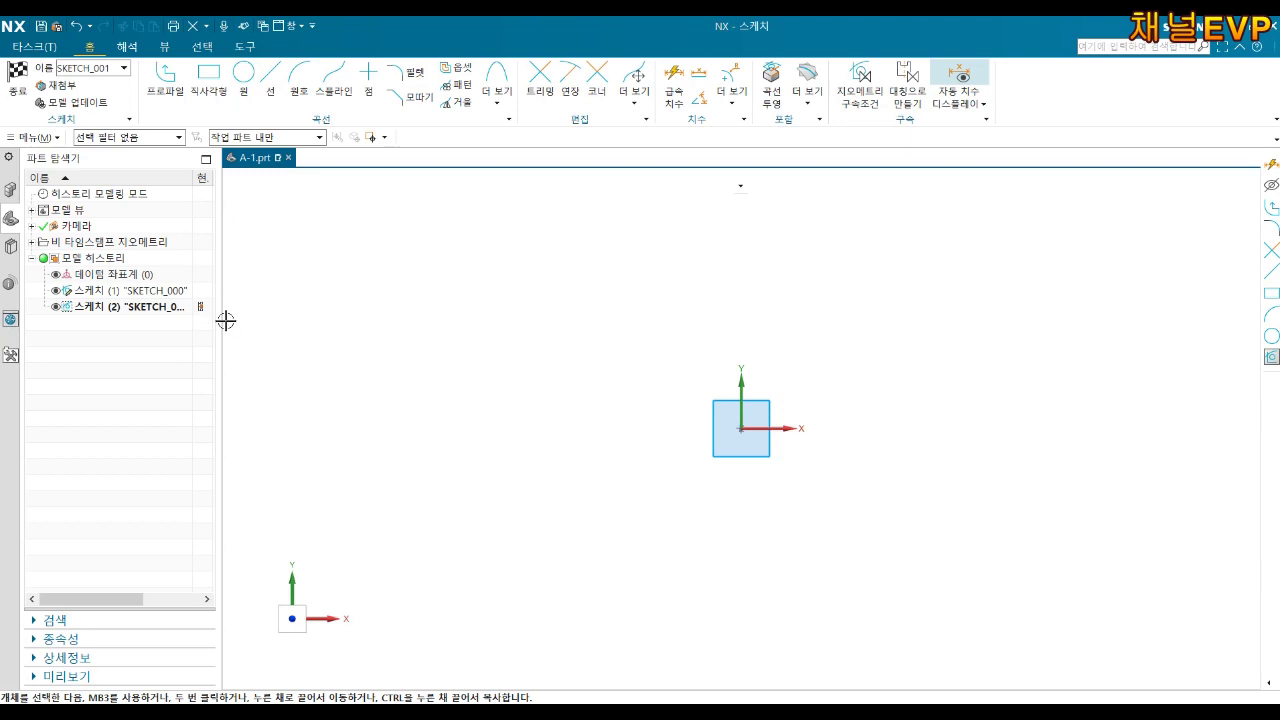
Draw a rectangle By 2 Points with one corner at the sketch origin.
{"action": "left_click", "coordinate": [209, 80]}
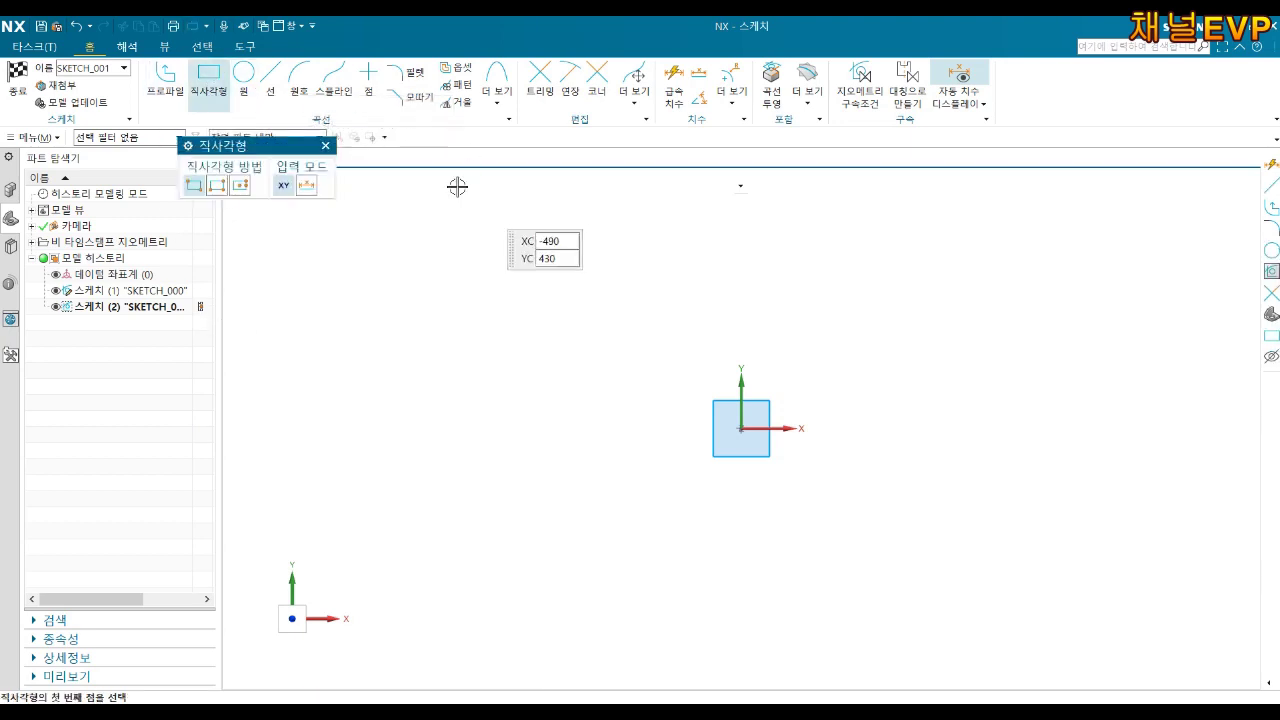
{"action": "left_click_drag", "start_coordinate": [268, 145], "coordinate": [448, 239]}
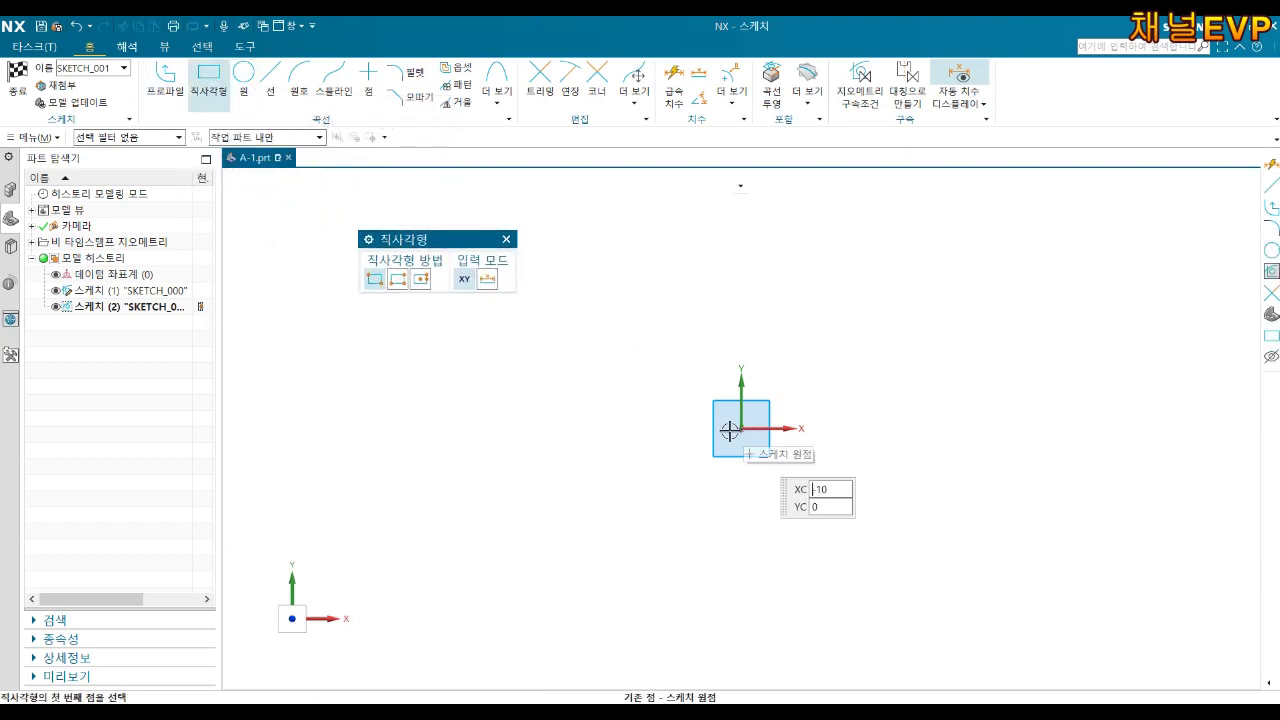
{"action": "left_click", "coordinate": [650, 497]}
{"action": "left_click", "coordinate": [954, 290]}
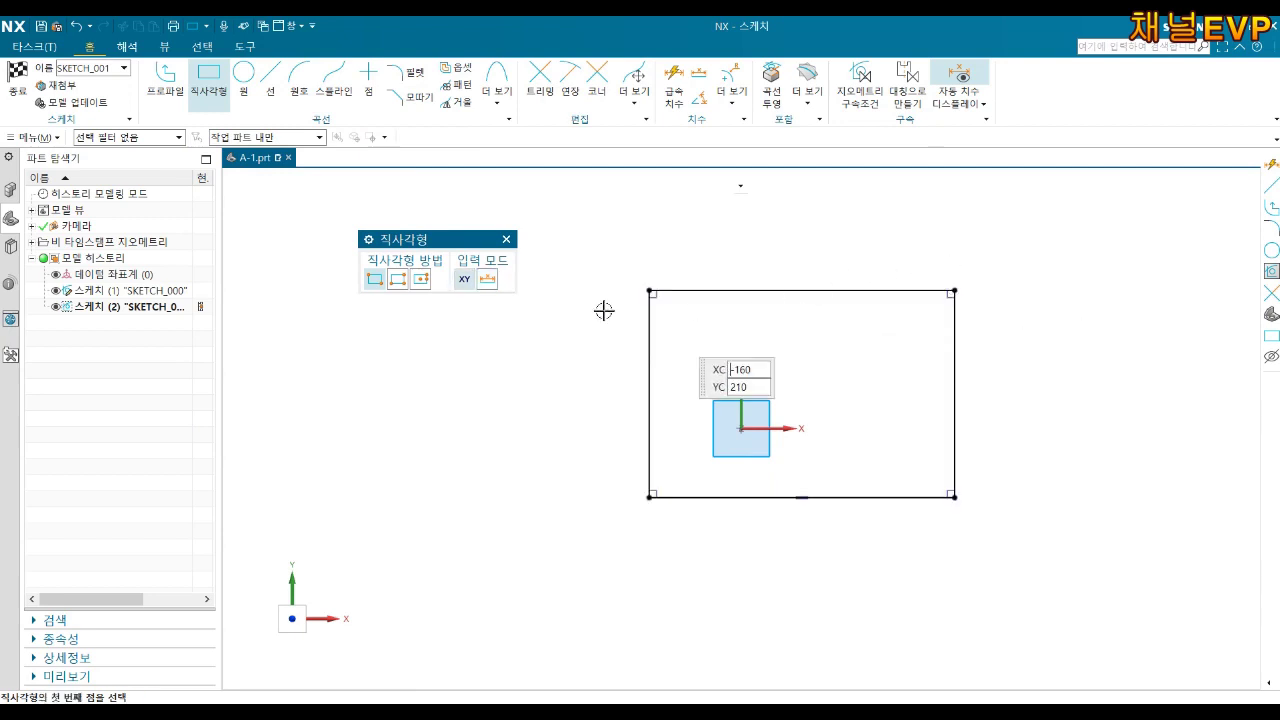
Draw a rotated rectangle By 3 Points at the lower left.
{"action": "left_click", "coordinate": [399, 283]}
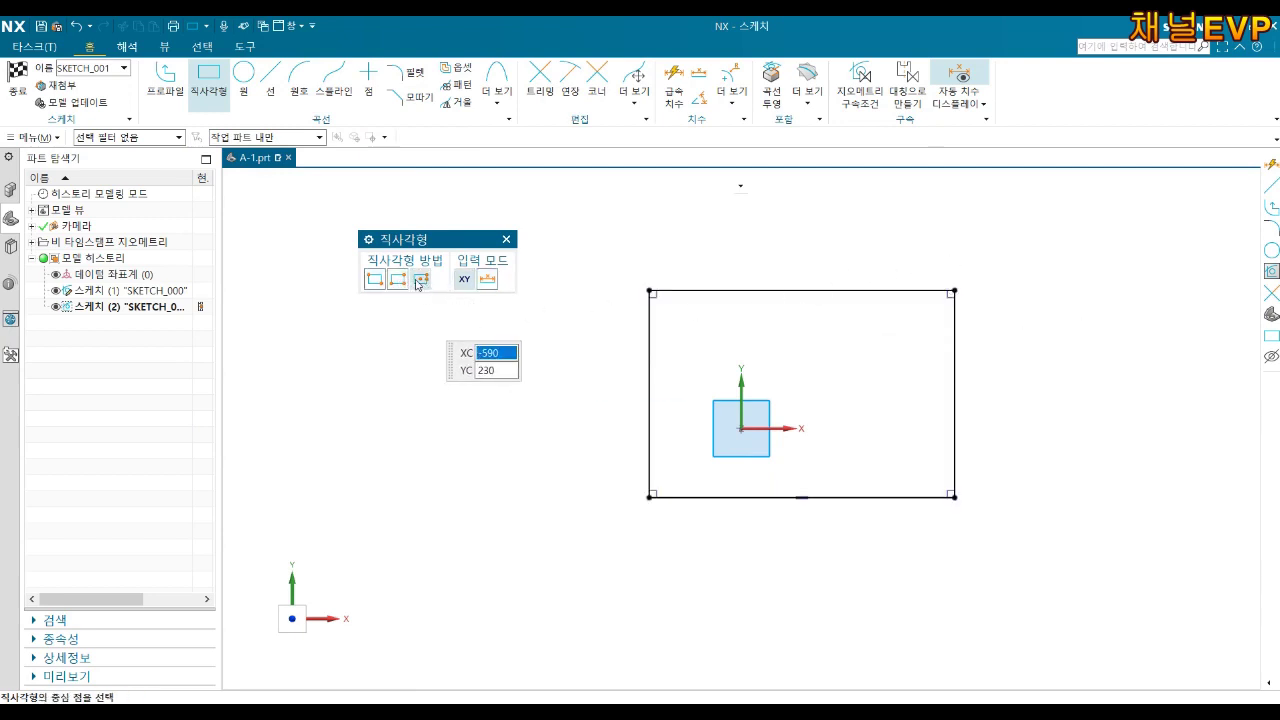
{"action": "left_click", "coordinate": [361, 486]}
{"action": "left_click", "coordinate": [539, 418]}
{"action": "left_click", "coordinate": [588, 552]}
Draw a larger rectangle From Center enclosing the first one.
{"action": "left_click", "coordinate": [421, 284]}
{"action": "left_click", "coordinate": [815, 348]}
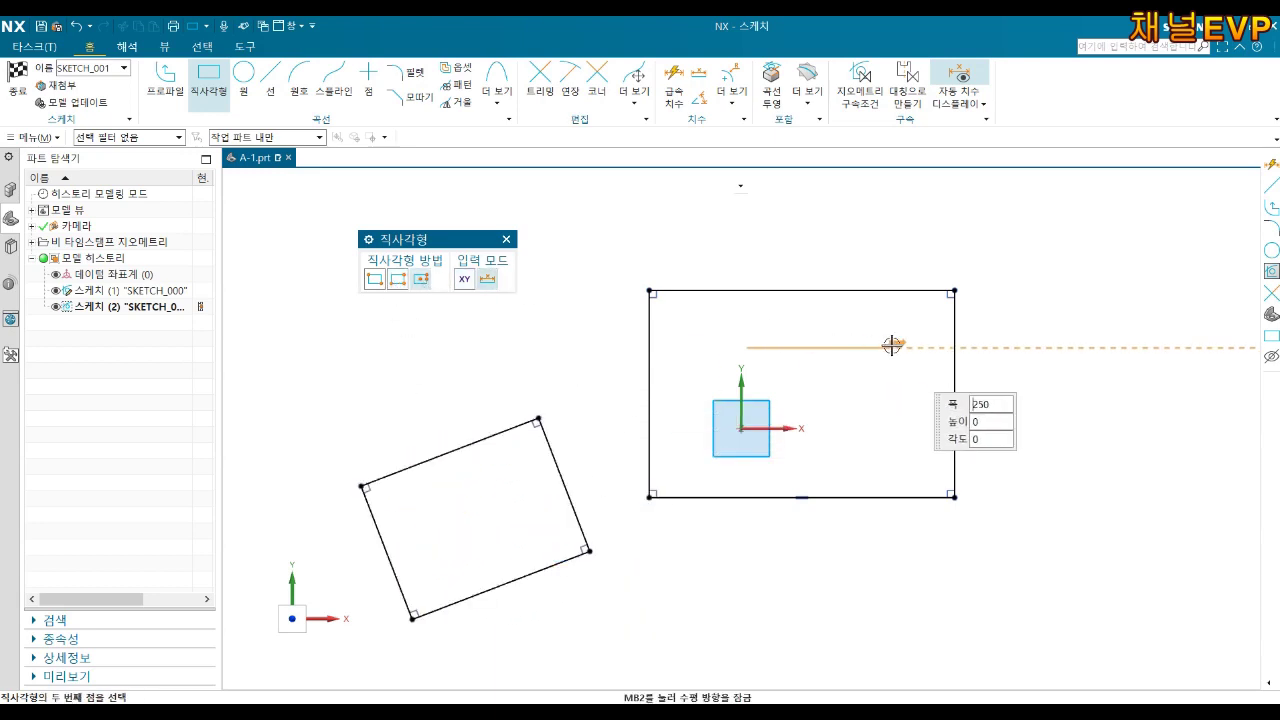
{"action": "left_click", "coordinate": [1011, 347]}
{"action": "left_click", "coordinate": [985, 200]}
{"action": "key", "text": "Escape"}
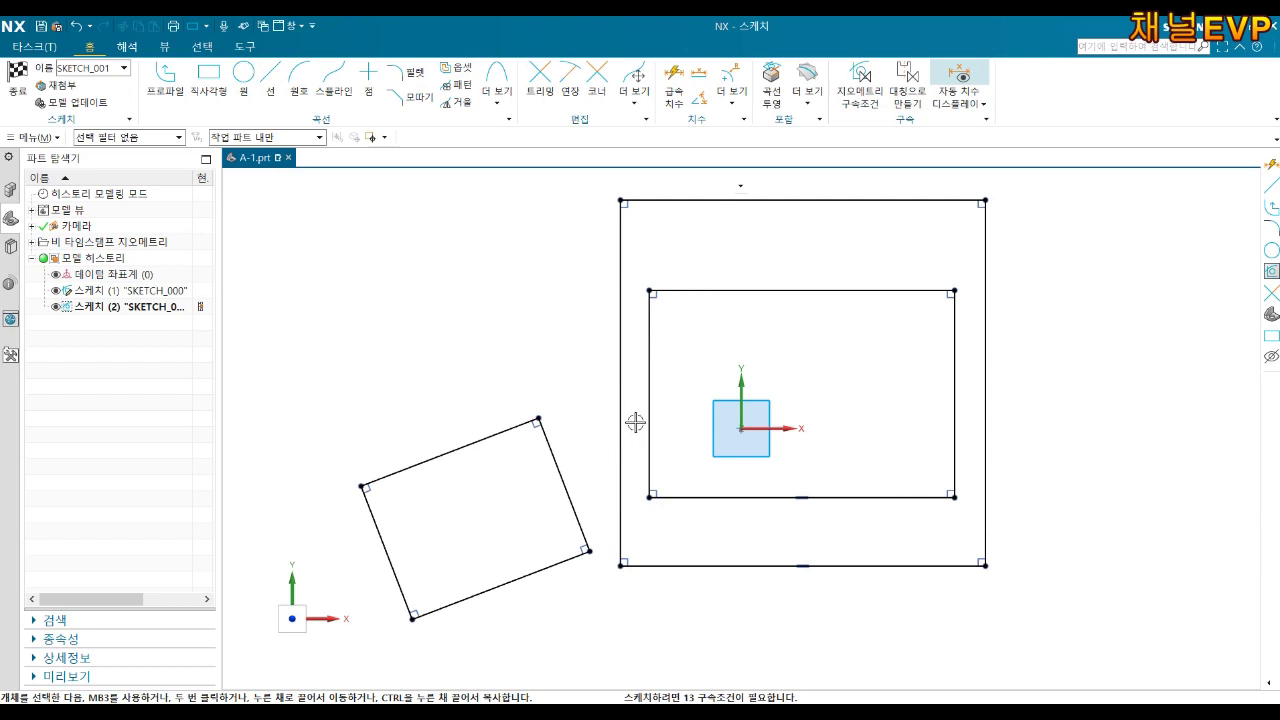
{"action": "scroll", "coordinate": [634, 428], "scroll_direction": "down", "scroll_amount": 3}
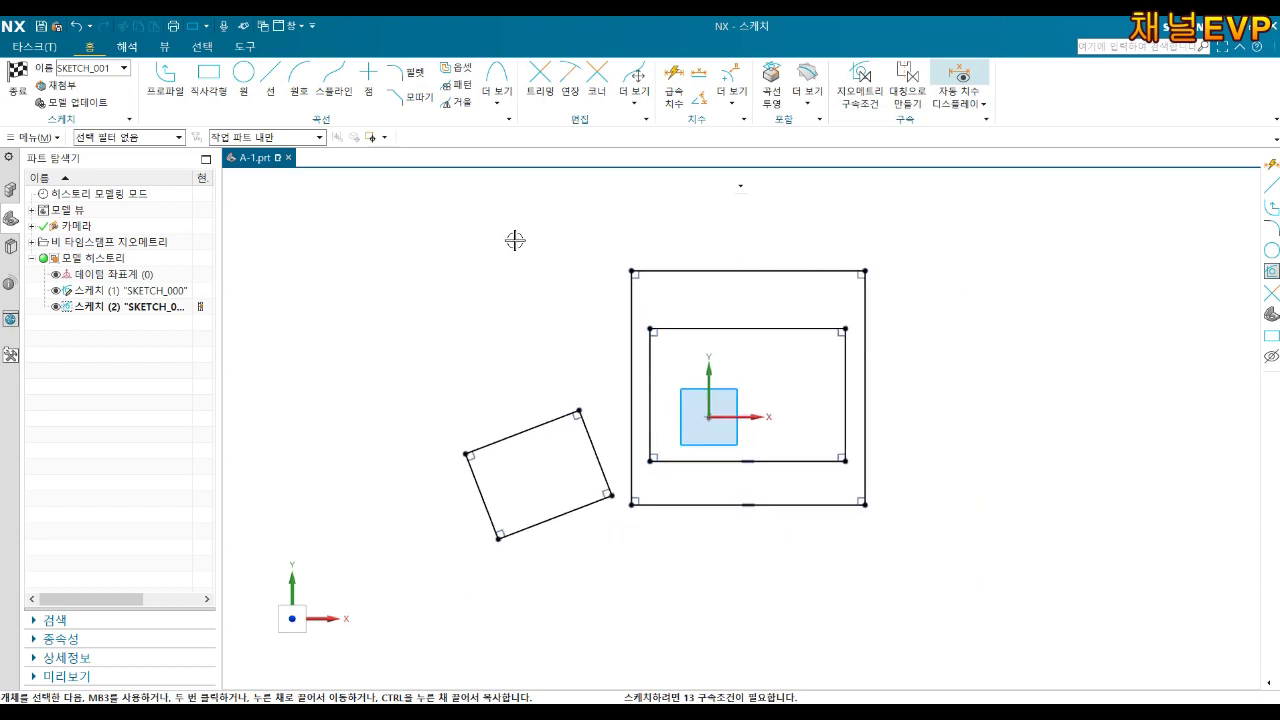
Dimension the outer rectangle's right side to a height of 100 with Rapid Dimension.
{"action": "left_click", "coordinate": [678, 80]}
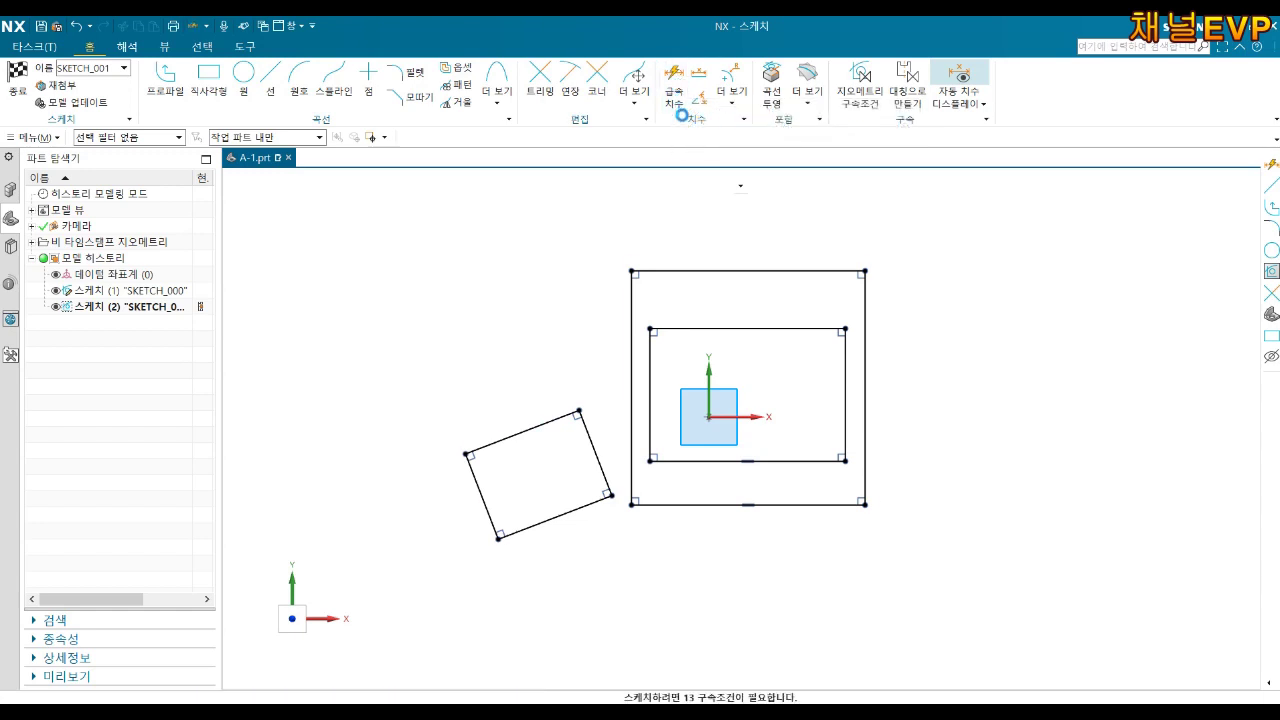
{"action": "key", "text": "Escape"}
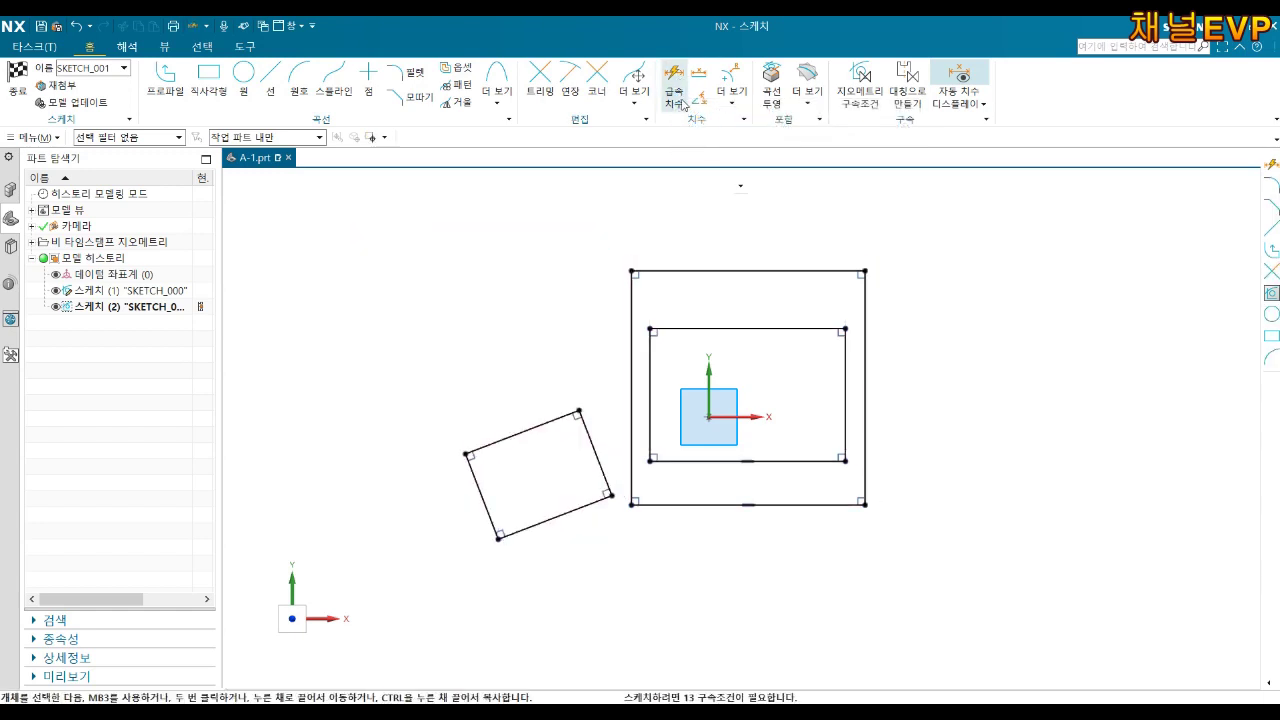
{"action": "left_click", "coordinate": [676, 82]}
{"action": "key", "text": "Escape"}
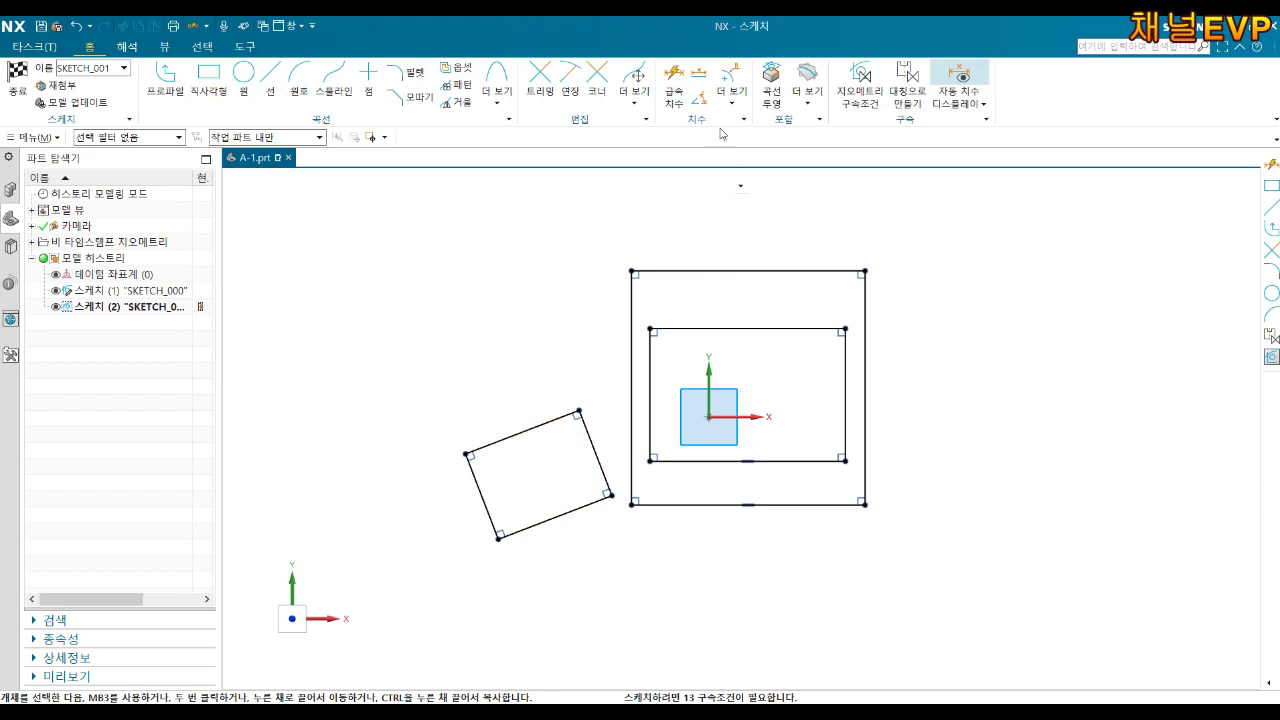
{"action": "left_click", "coordinate": [674, 80]}
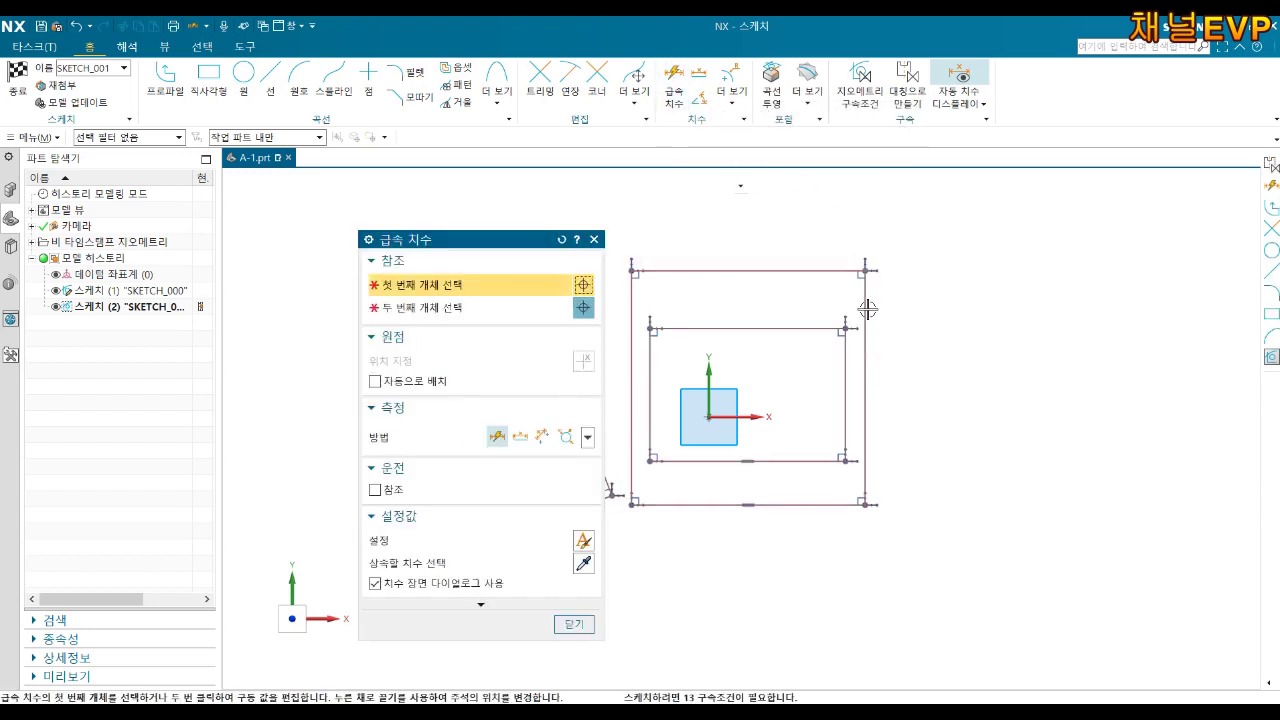
{"action": "left_click", "coordinate": [865, 330]}
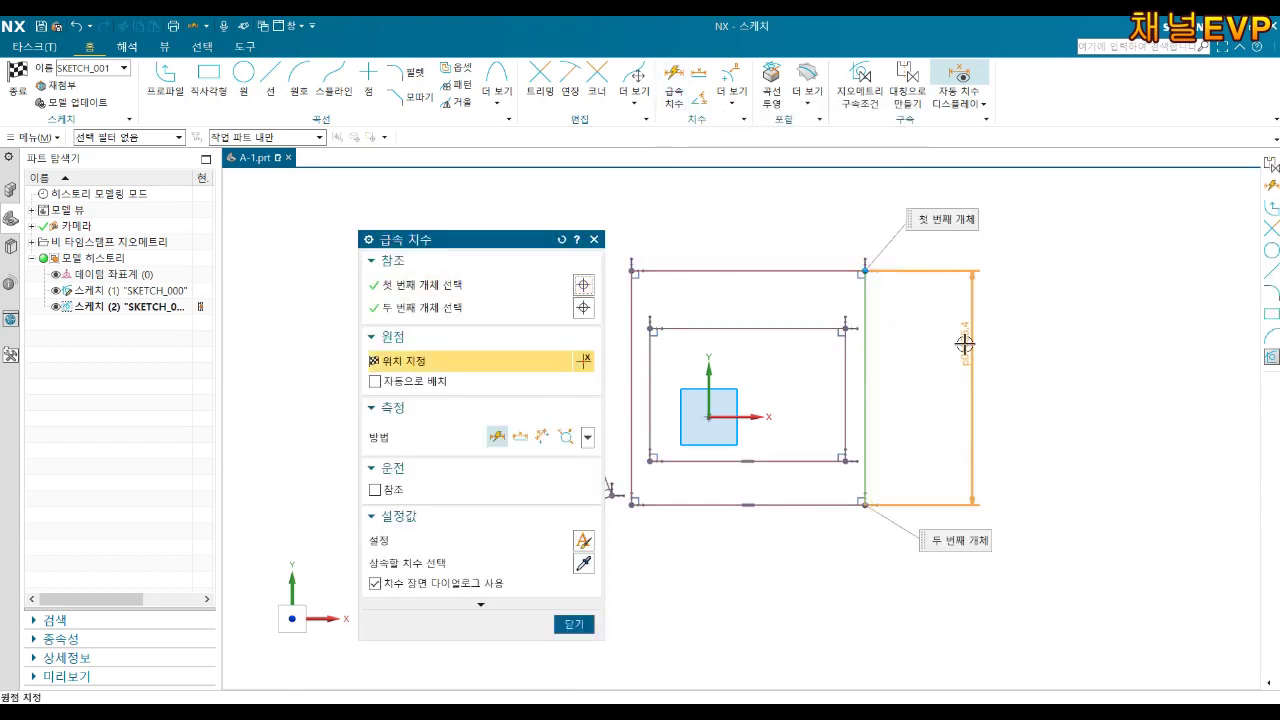
{"action": "left_click", "coordinate": [915, 380]}
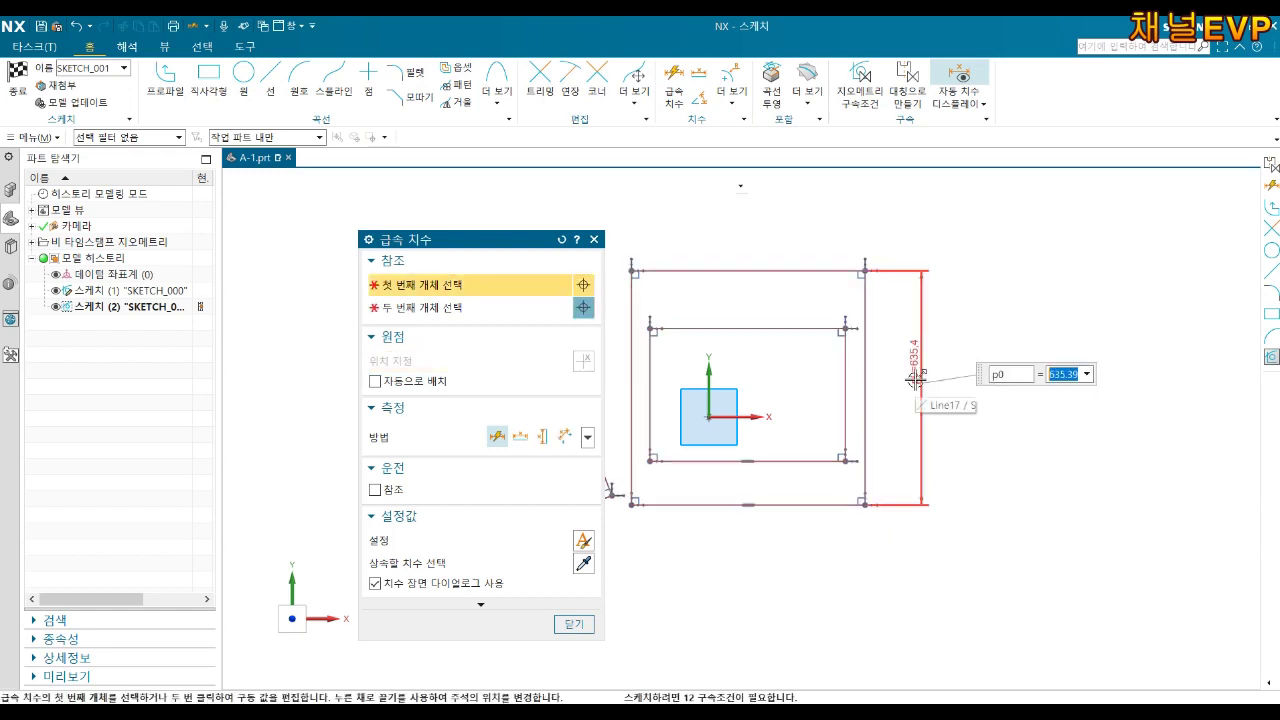
{"action": "type", "text": "100"}
{"action": "key", "text": "Escape"}
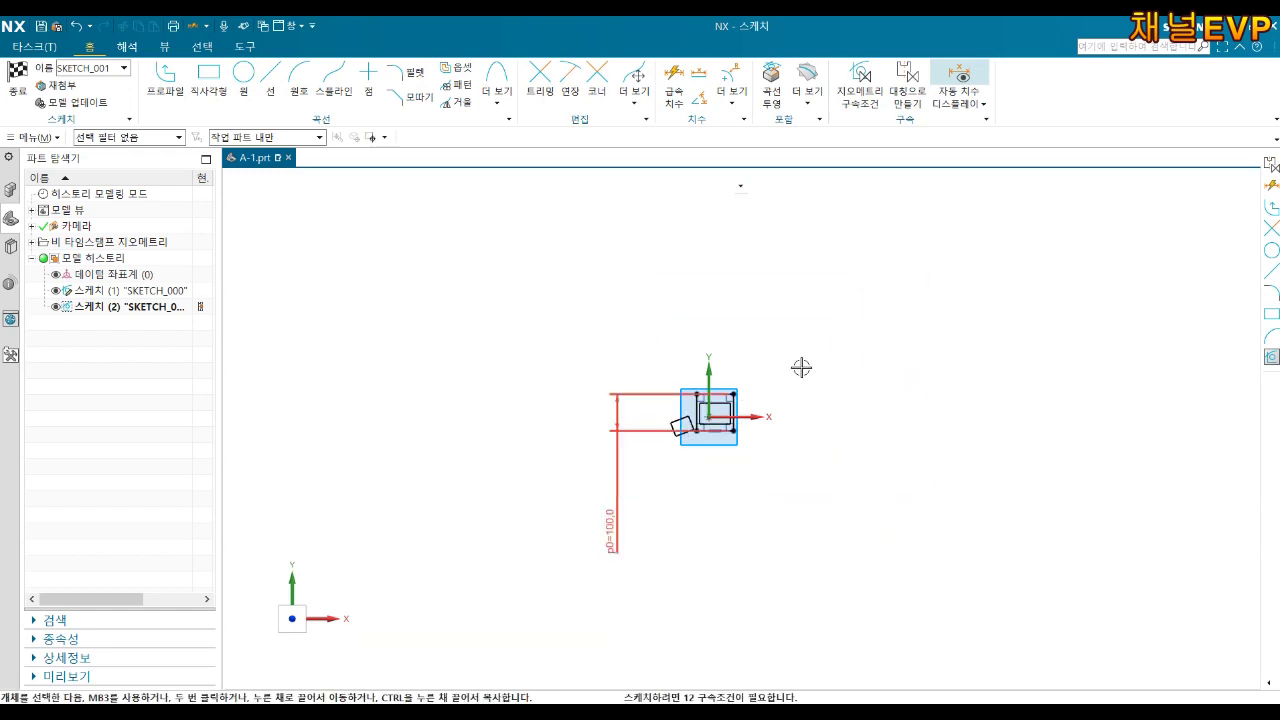
Dimension the outer rectangle's bottom edge to a width of 100, then window-select everything.
{"action": "scroll", "coordinate": [677, 451], "scroll_direction": "up", "scroll_amount": 2}
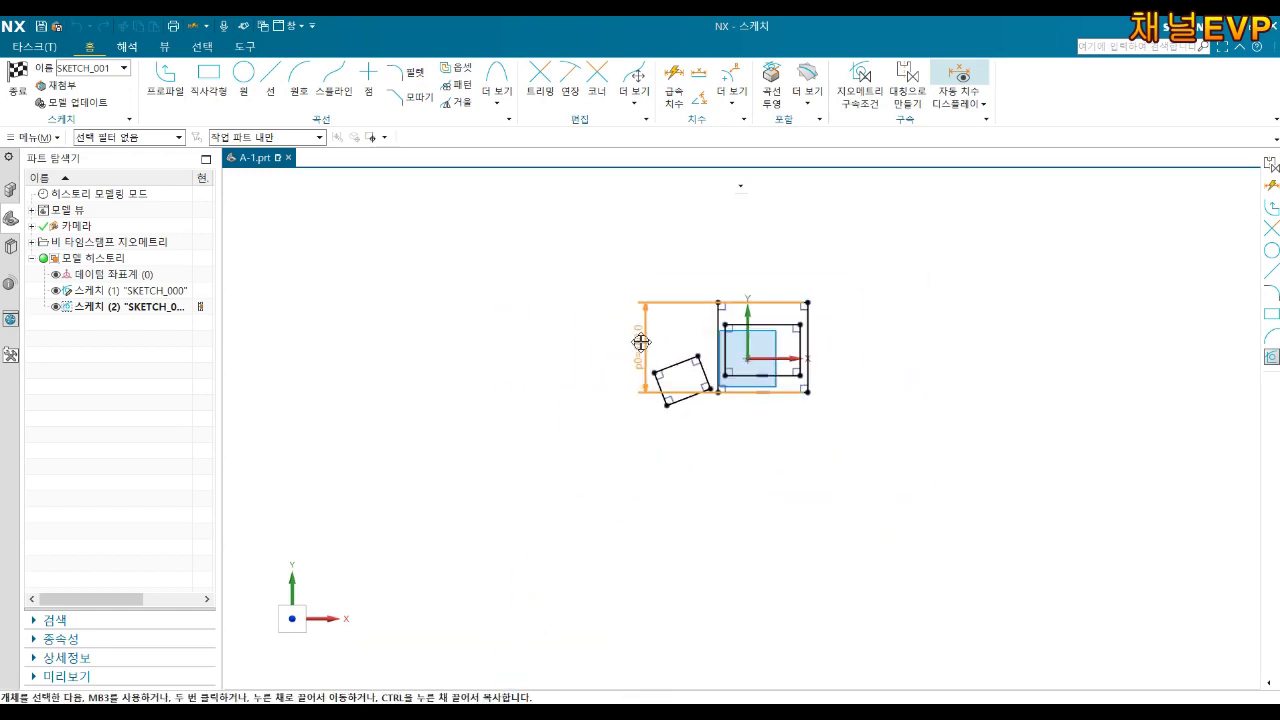
{"action": "scroll", "coordinate": [798, 333], "scroll_direction": "up", "scroll_amount": 5}
{"action": "key", "text": "d"}
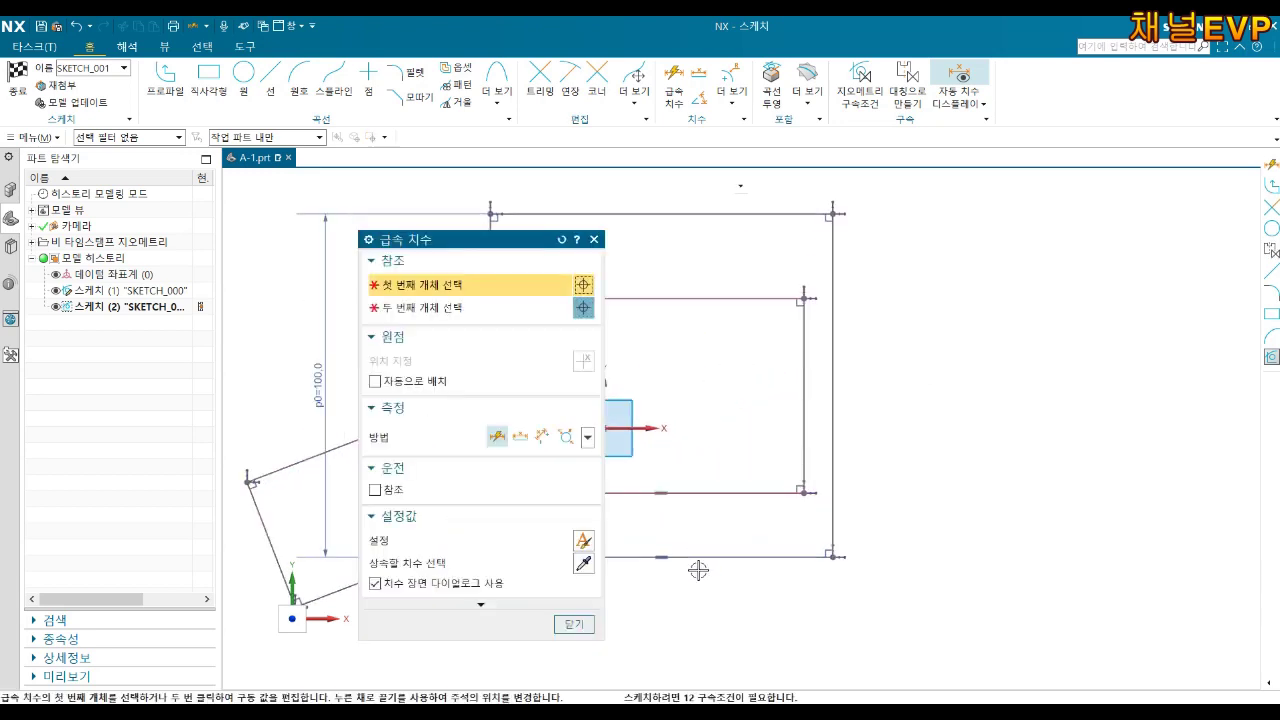
{"action": "left_click", "coordinate": [734, 556]}
{"action": "left_click", "coordinate": [730, 606]}
{"action": "type", "text": "100"}
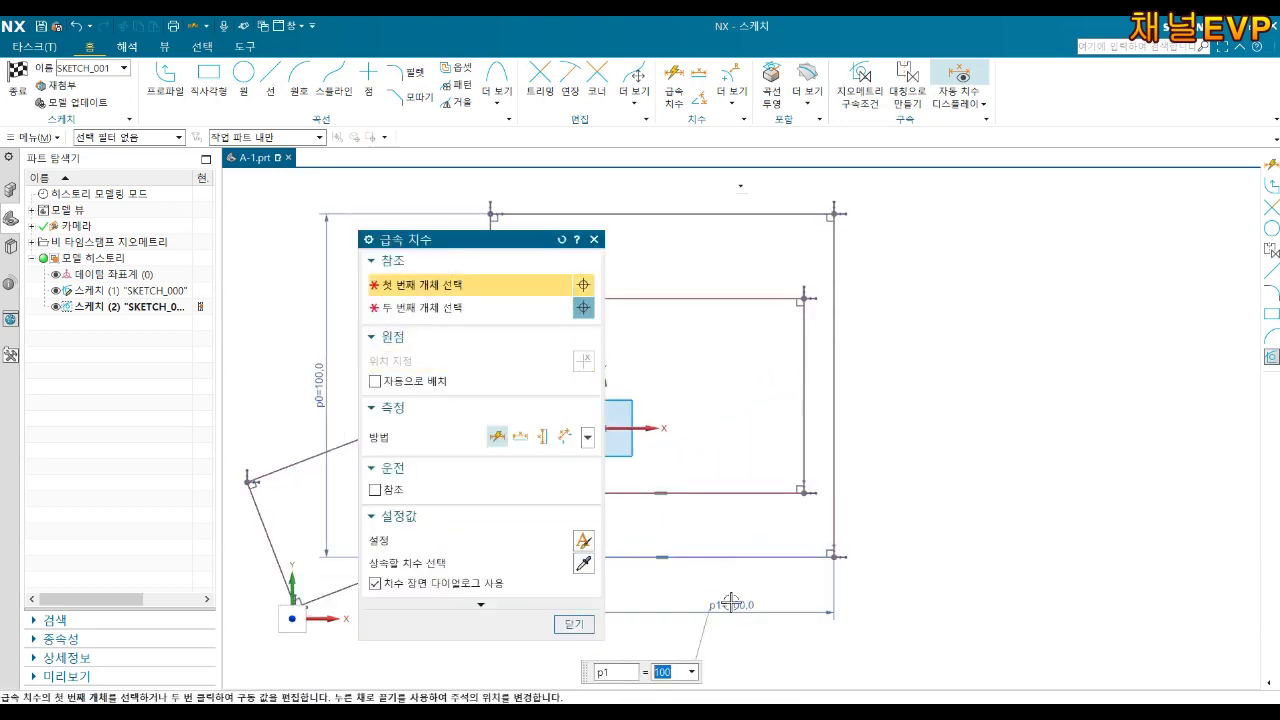
{"action": "key", "text": "Return"}
{"action": "key", "text": "Escape"}
{"action": "scroll", "coordinate": [646, 587], "scroll_direction": "down", "scroll_amount": 1}
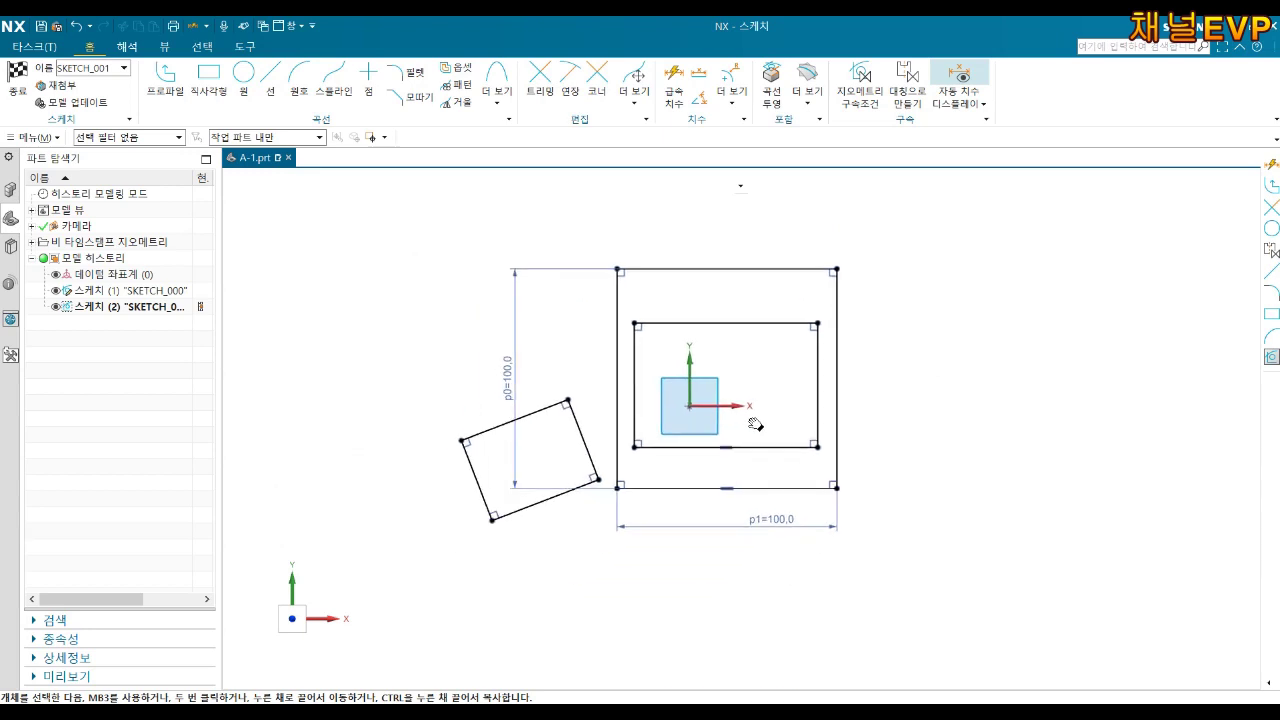
{"action": "scroll", "coordinate": [860, 330], "scroll_direction": "down", "scroll_amount": 2}
{"action": "mouse_move", "coordinate": [960, 229]}
{"action": "left_mouse_down"}
{"action": "mouse_move", "coordinate": [497, 591]}
{"action": "mouse_move", "coordinate": [431, 614]}
{"action": "left_mouse_up"}
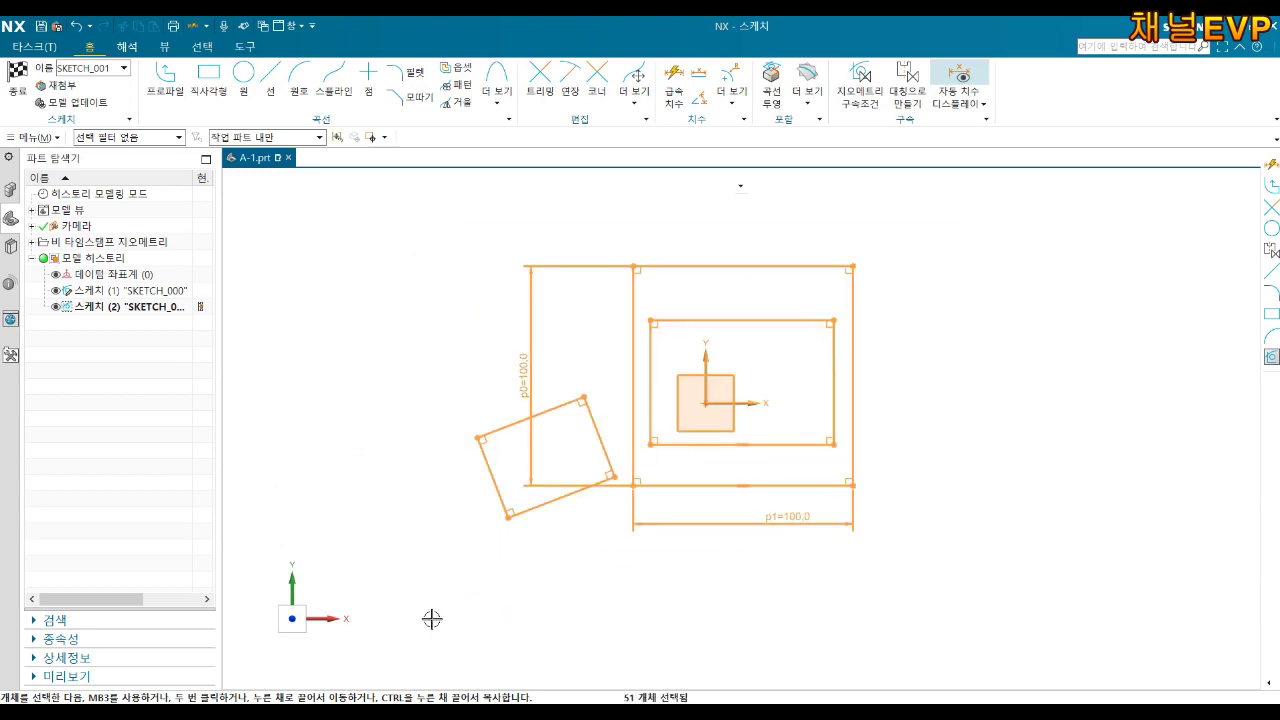
Delete all the selected rectangles and their dimensions.
{"action": "key", "text": "Delete"}
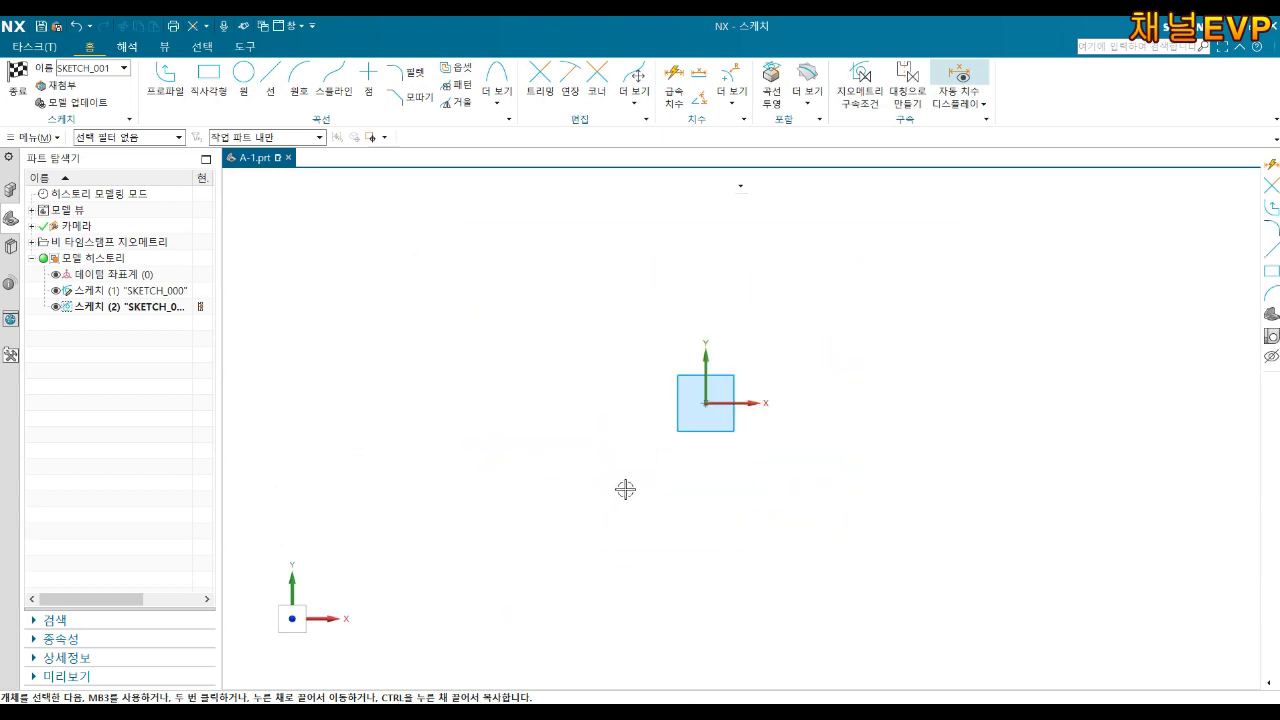